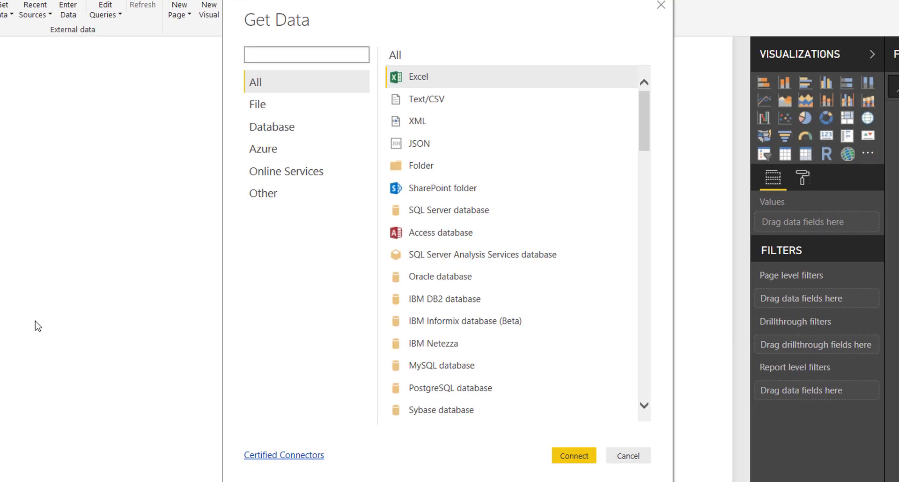
Connect to OfficeSupplies.csv in the Sales Data folder as a Text/CSV source and open it for editing as a query.
{"action": "left_click_drag", "start_coordinate": [644, 112], "coordinate": [618, 88]}
{"action": "double_click", "coordinate": [481, 102]}
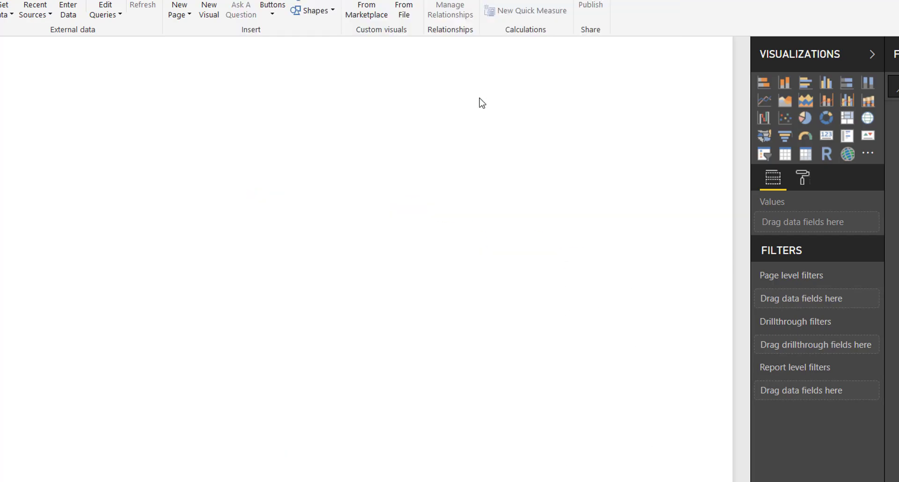
{"action": "left_click", "coordinate": [270, 136]}
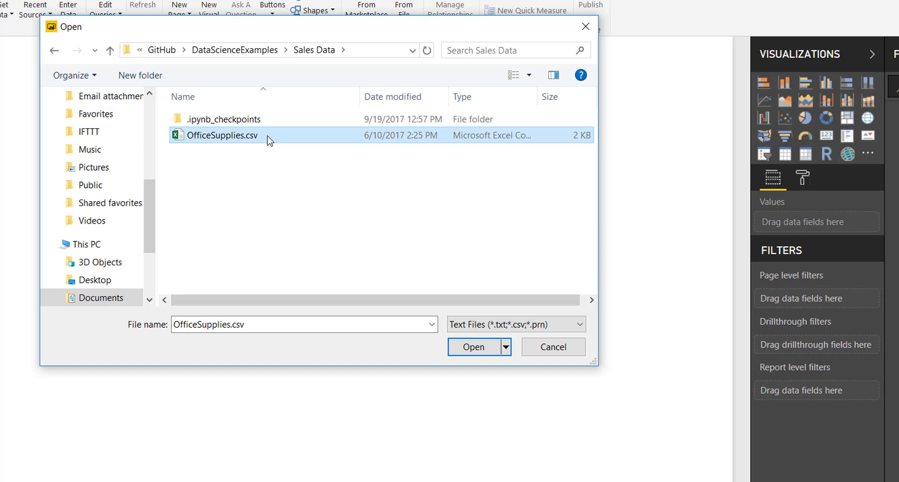
{"action": "double_click", "coordinate": [270, 136]}
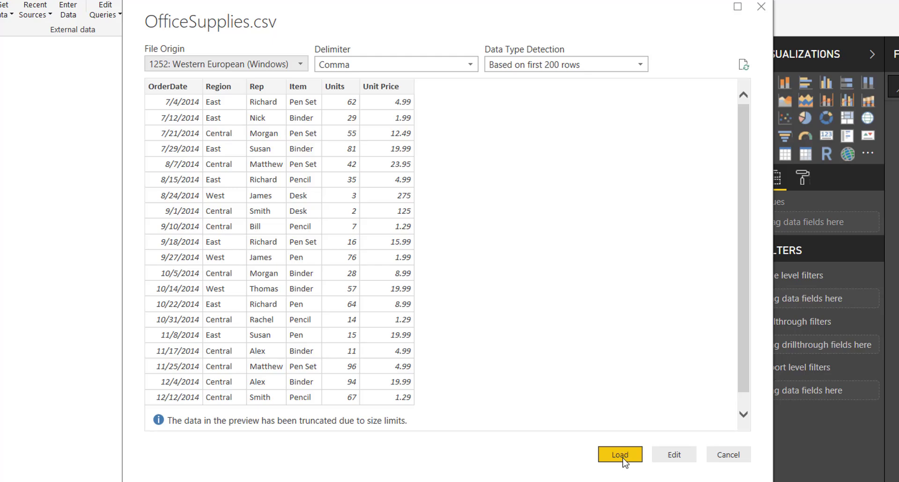
{"action": "left_click", "coordinate": [678, 458]}
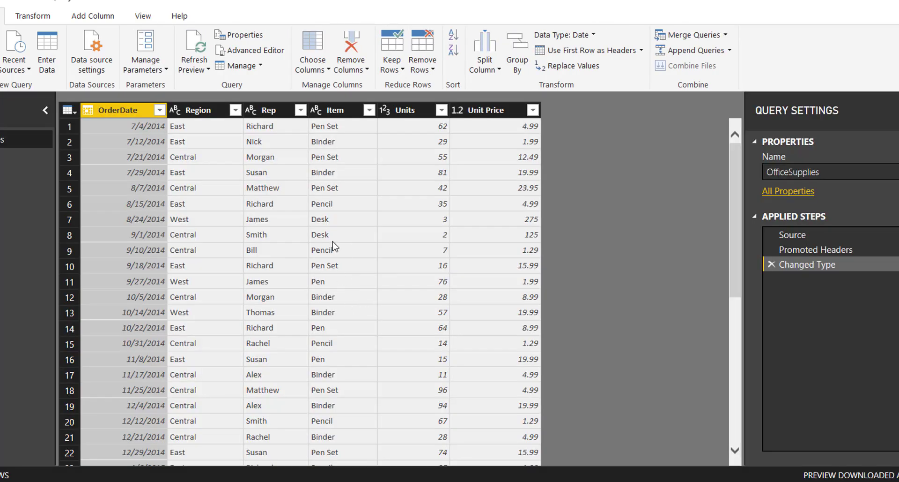
{"action": "right_click", "coordinate": [132, 111]}
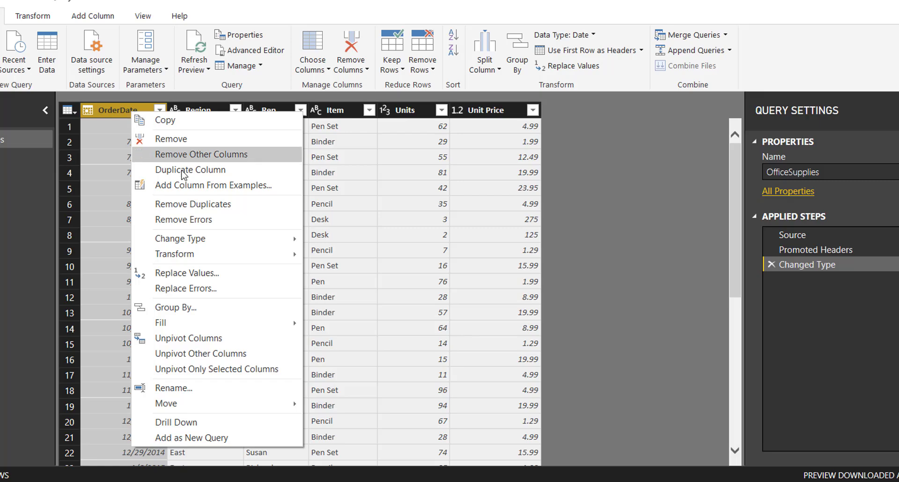
{"action": "left_click", "coordinate": [20, 219]}
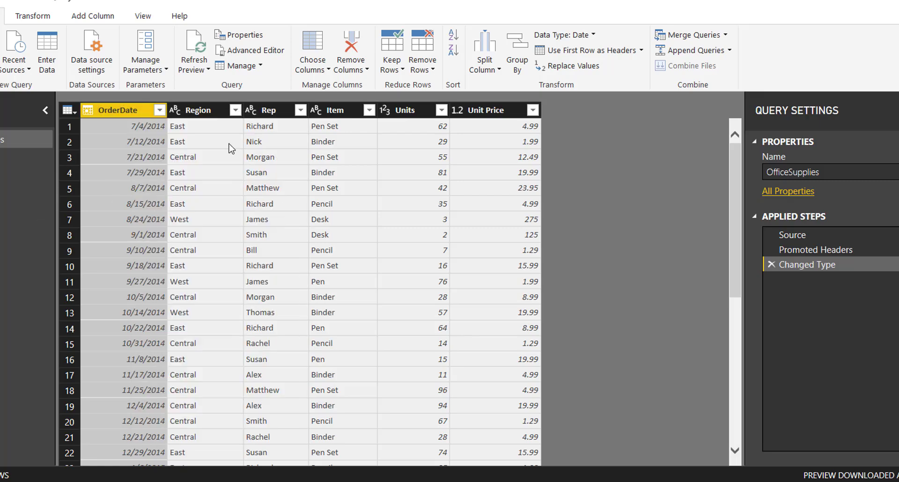
Add a custom column named Total Price with the formula [Units] * [Unit Price].
{"action": "left_click", "coordinate": [90, 17]}
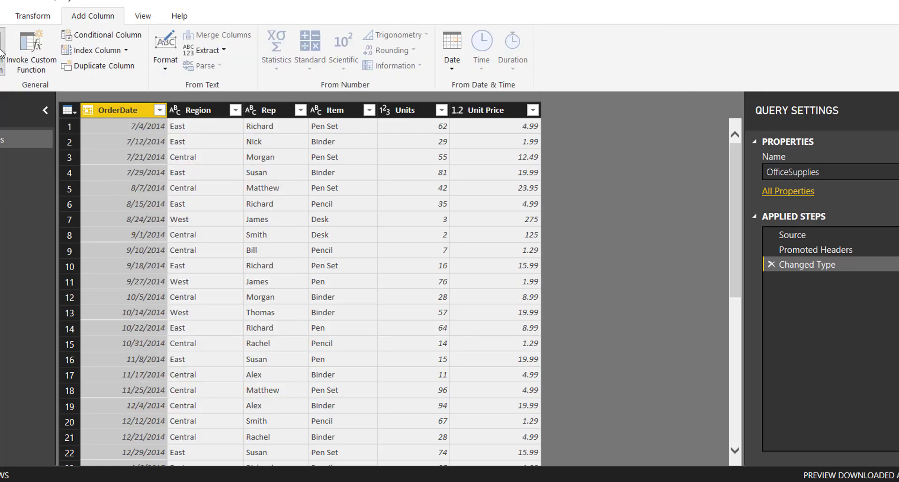
{"action": "left_click", "coordinate": [2, 56]}
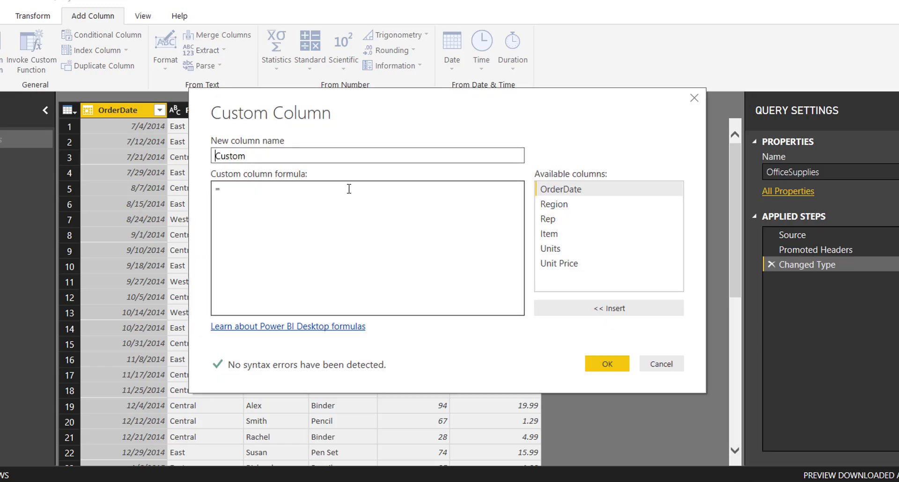
{"action": "double_click", "coordinate": [322, 152]}
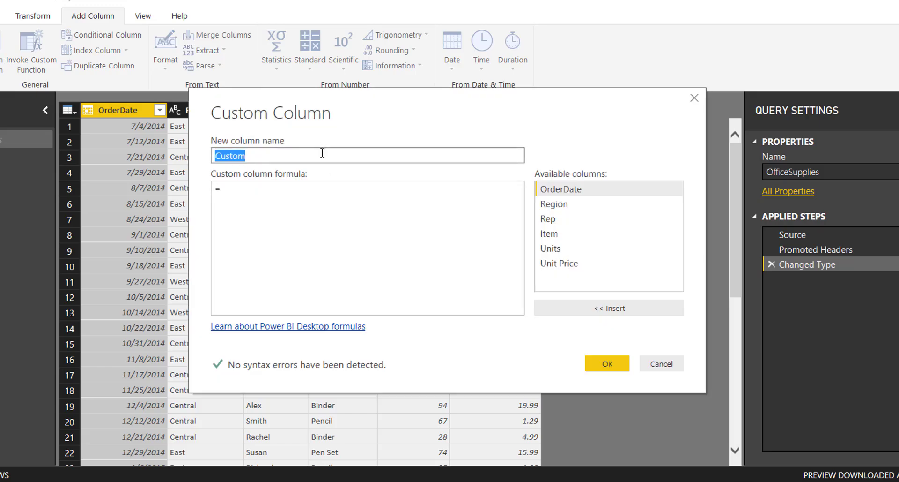
{"action": "type", "text": "Total Price"}
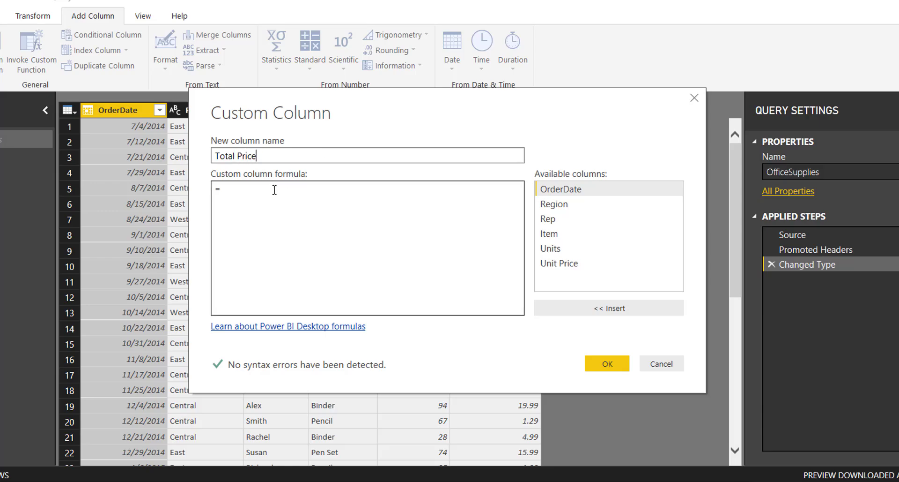
{"action": "left_click", "coordinate": [293, 194]}
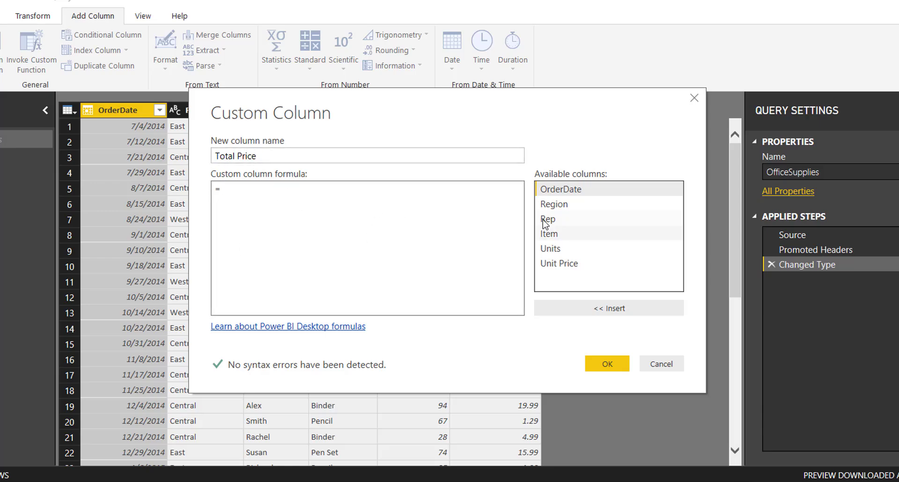
{"action": "double_click", "coordinate": [595, 249]}
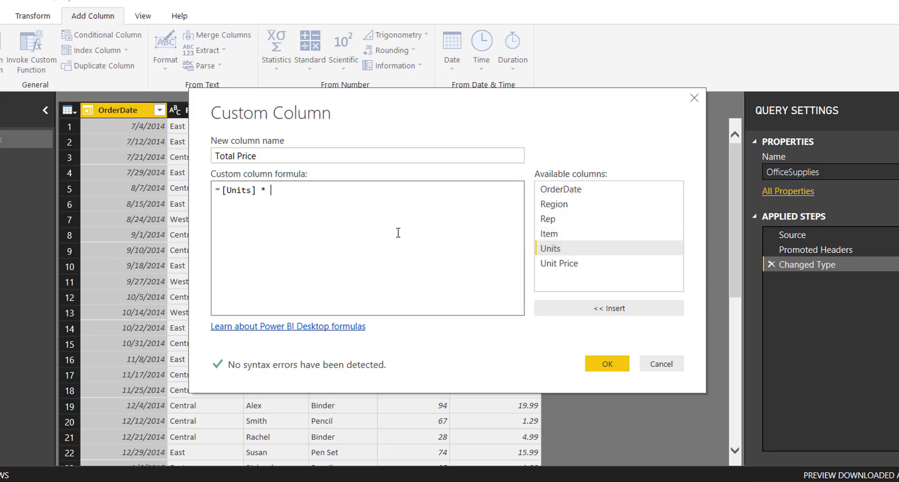
{"action": "double_click", "coordinate": [582, 263]}
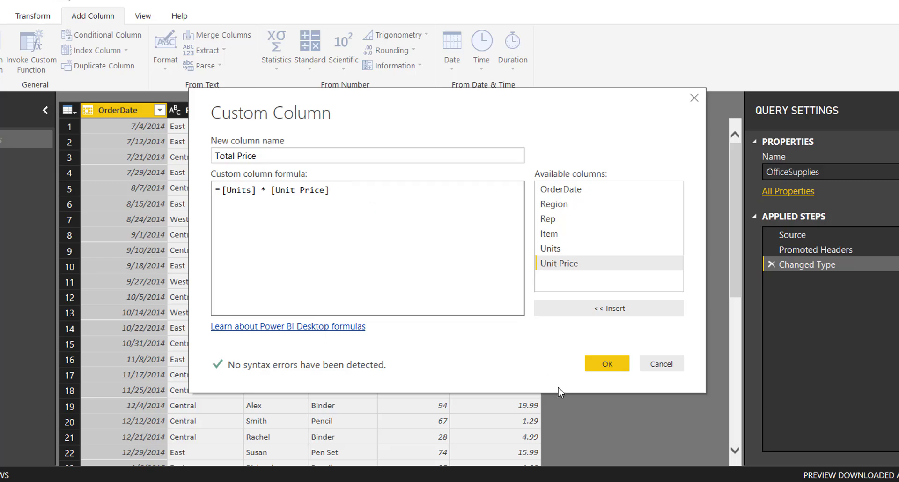
{"action": "left_click", "coordinate": [620, 364]}
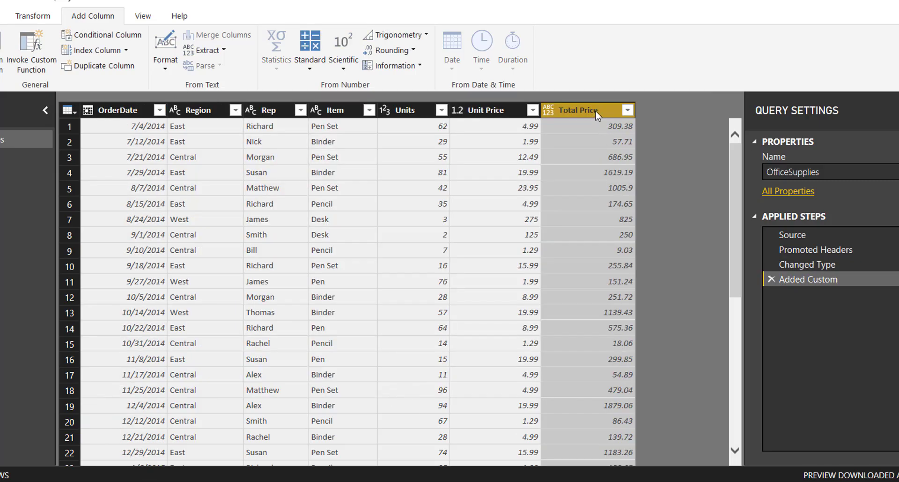
Set the Total Price column's data type to Fixed decimal number, and close the query editor with the changes applied.
{"action": "left_click", "coordinate": [548, 110]}
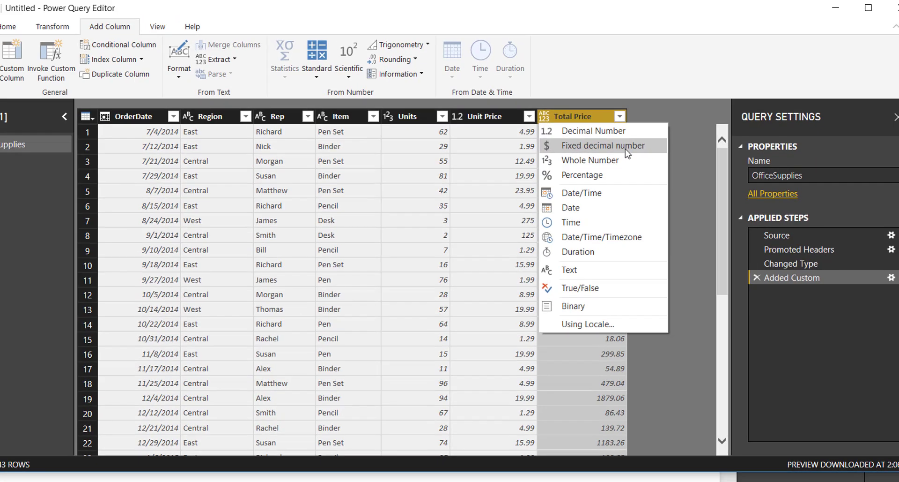
{"action": "left_click", "coordinate": [596, 141]}
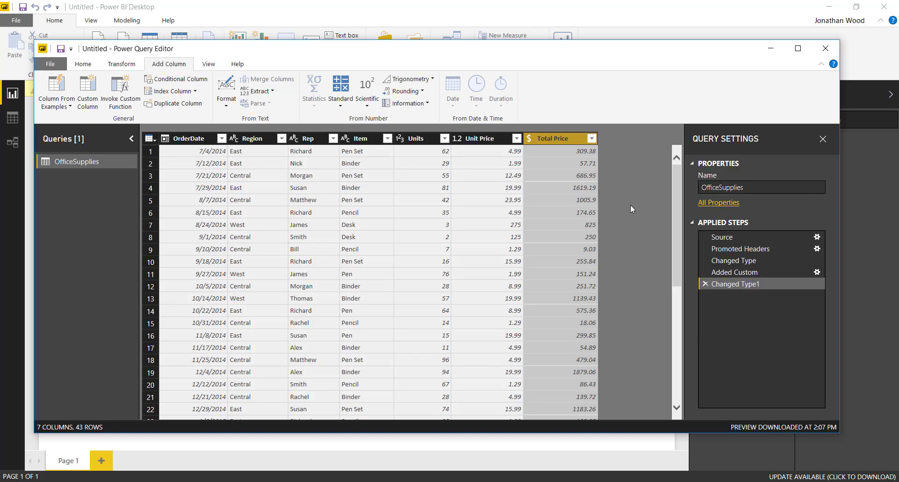
{"action": "left_click", "coordinate": [83, 63]}
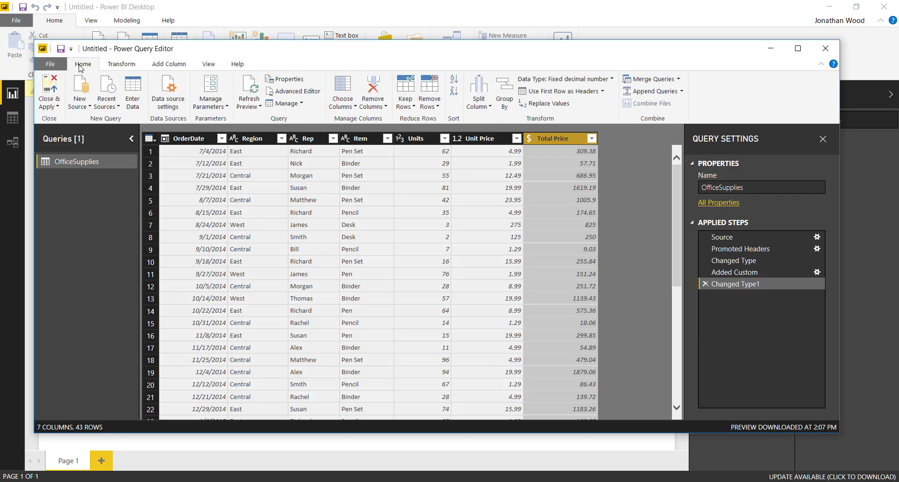
{"action": "left_click", "coordinate": [54, 107]}
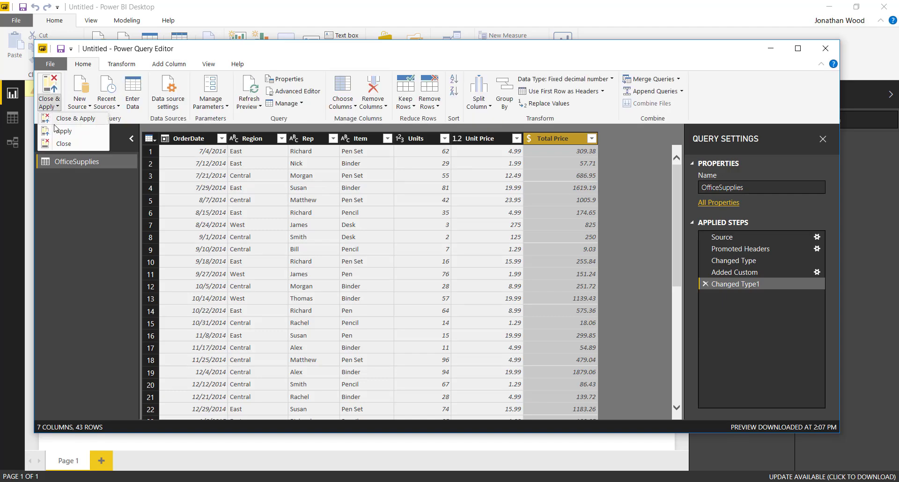
{"action": "left_click", "coordinate": [74, 118]}
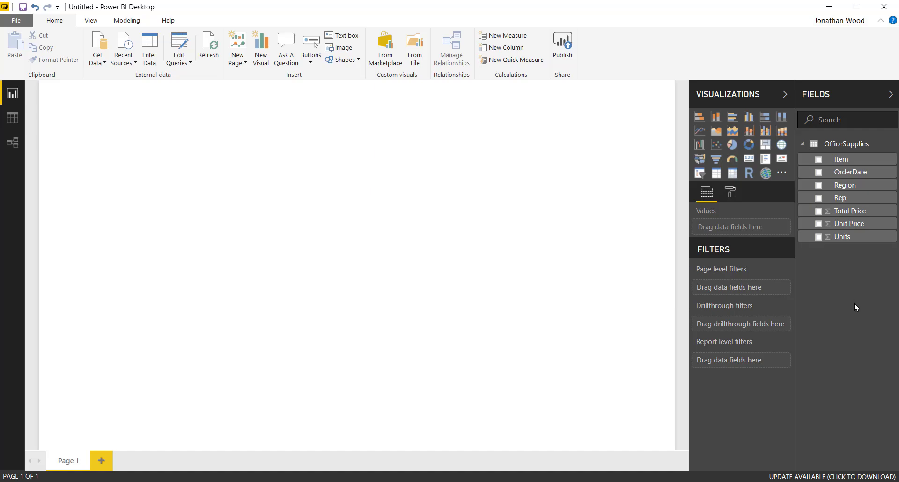
Create a column chart of Units by Rep and enlarge it to fill most of the page's left half.
{"action": "left_click", "coordinate": [819, 236]}
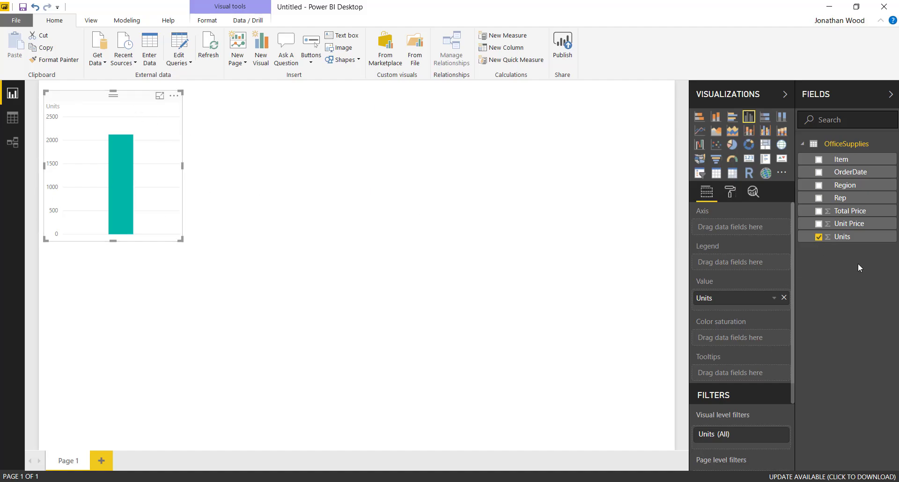
{"action": "left_click", "coordinate": [819, 198]}
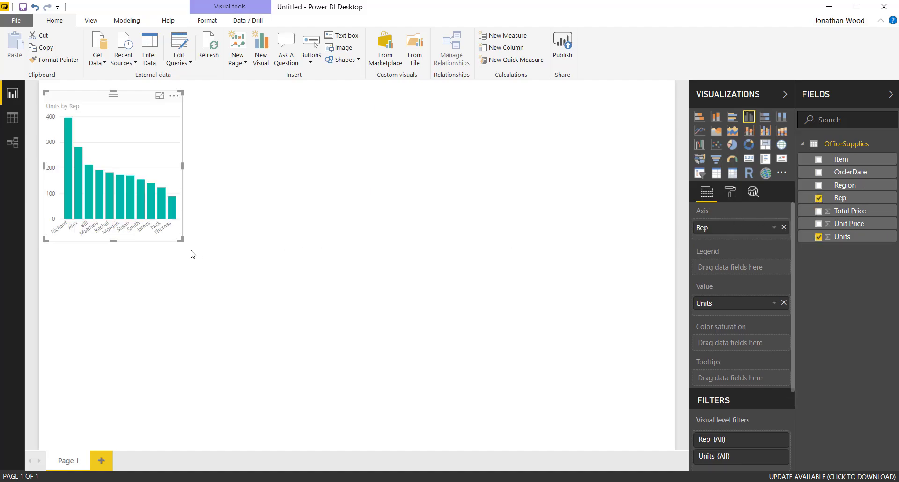
{"action": "left_click_drag", "start_coordinate": [181, 240], "coordinate": [296, 311]}
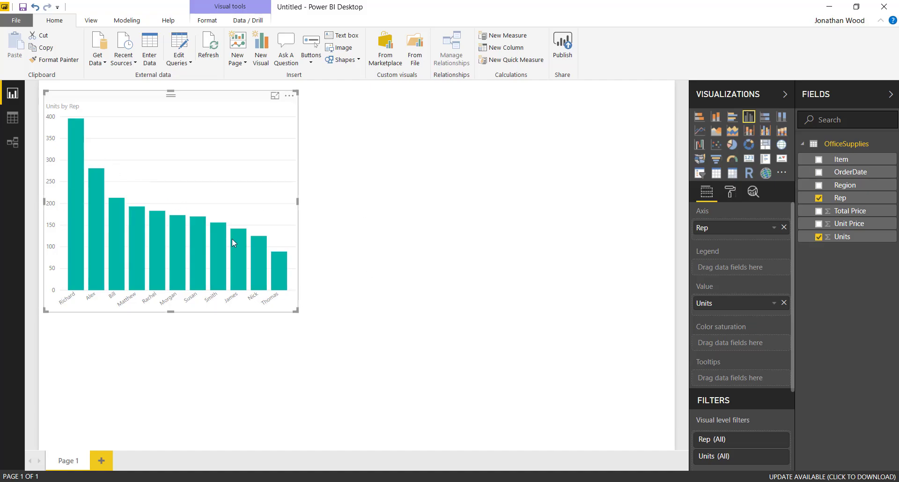
{"action": "left_click", "coordinate": [334, 244]}
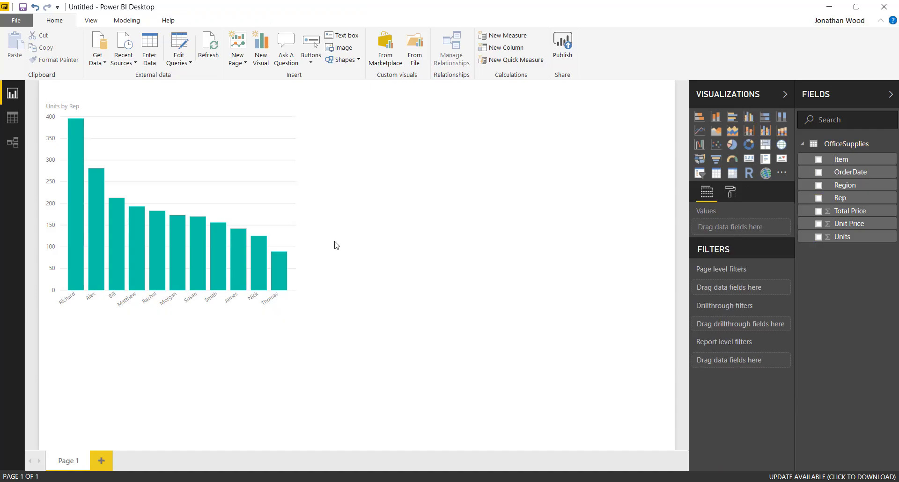
Add a gauge visual beside the column chart and show Total Price as its value.
{"action": "left_click", "coordinate": [736, 161]}
{"action": "left_click_drag", "start_coordinate": [193, 312], "coordinate": [448, 96]}
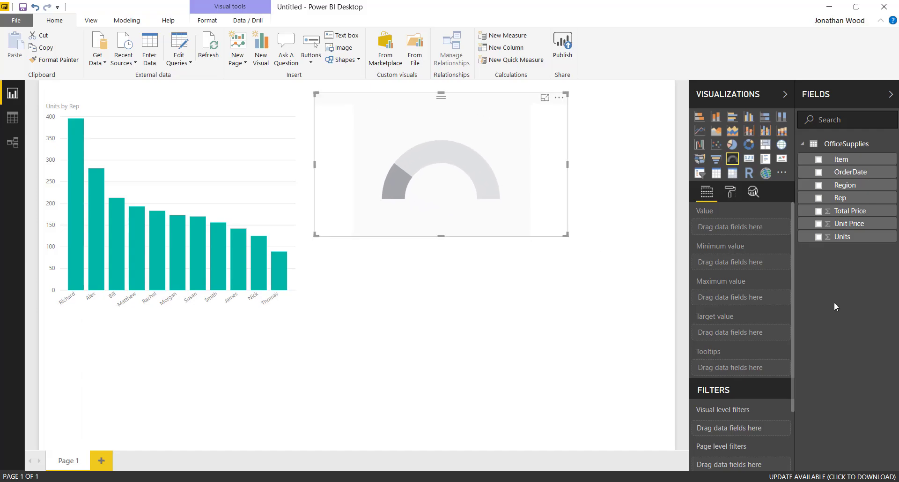
{"action": "left_click", "coordinate": [819, 211]}
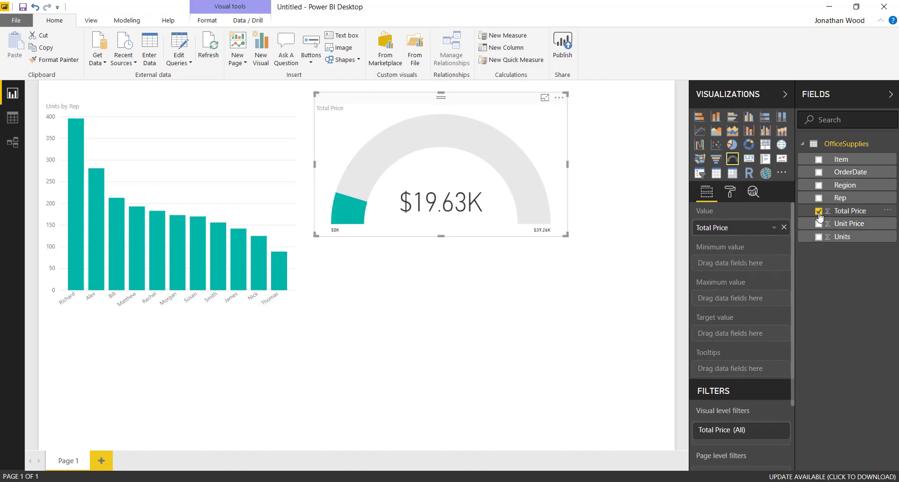
Set the gauge axis to a minimum of 0, a maximum of 50000 and a target of 25000.
{"action": "left_click", "coordinate": [739, 202]}
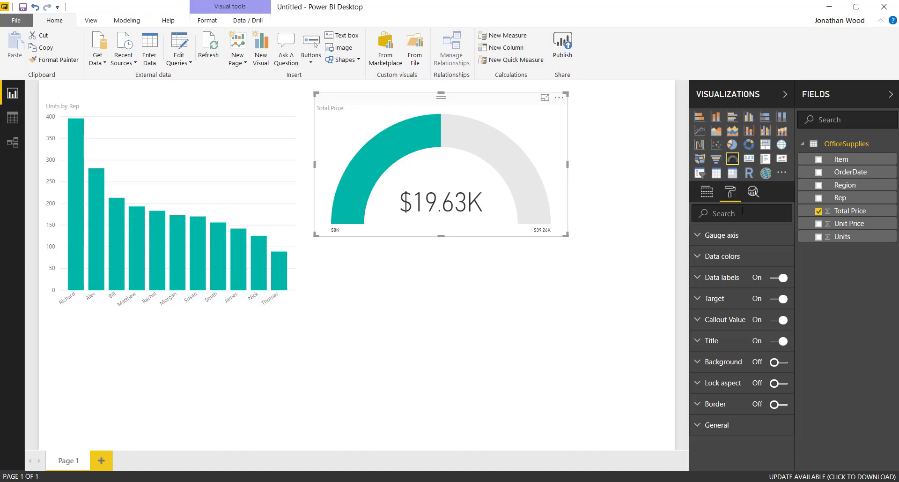
{"action": "left_click", "coordinate": [732, 236]}
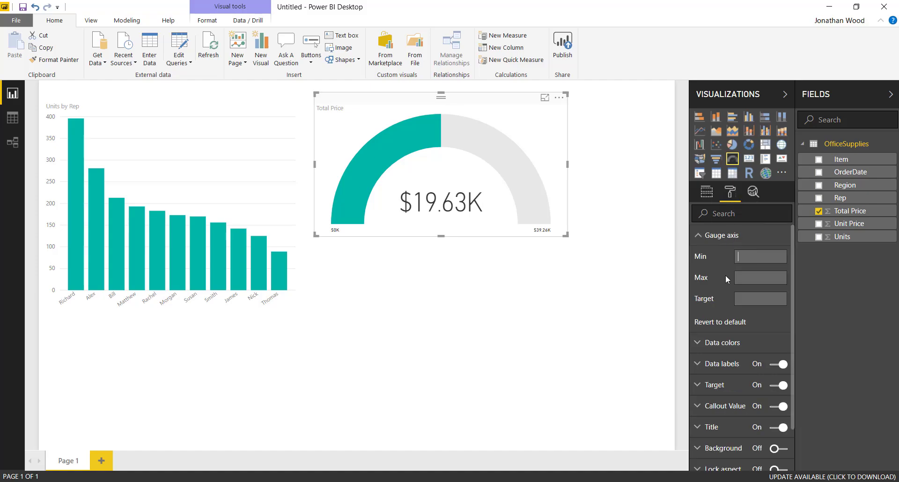
{"action": "type", "text": "0"}
{"action": "left_click", "coordinate": [769, 277]}
{"action": "type", "text": "50000"}
{"action": "key", "text": "Return"}
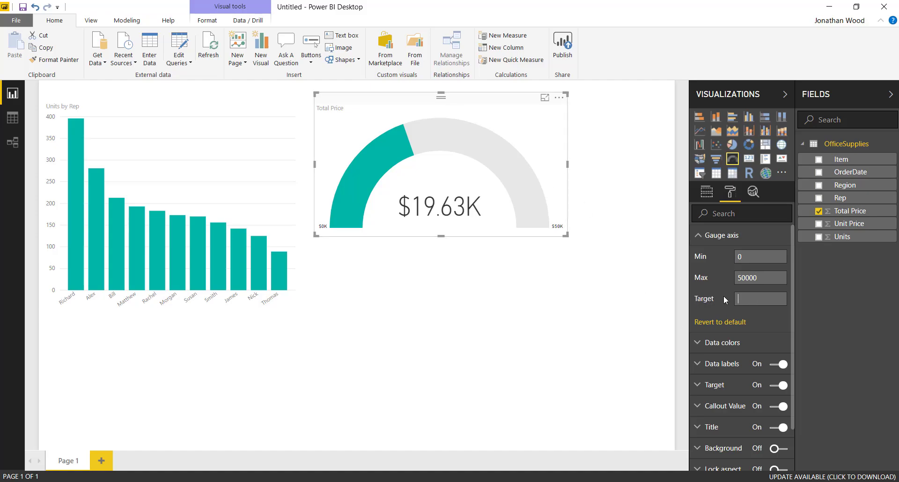
{"action": "type", "text": "25000"}
{"action": "key", "text": "Return"}
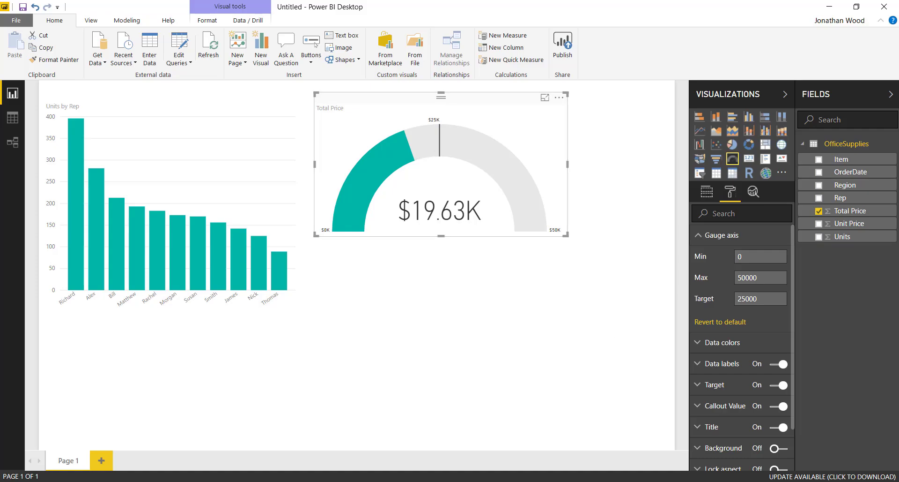
{"action": "left_click", "coordinate": [583, 192]}
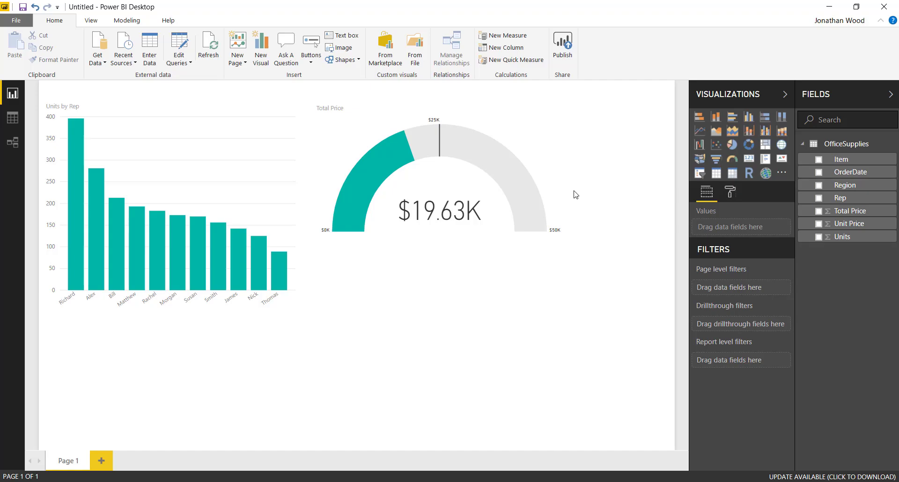
Publish the report to My workspace, saving it as officesupplies in the Sales Data folder.
{"action": "left_click", "coordinate": [566, 44]}
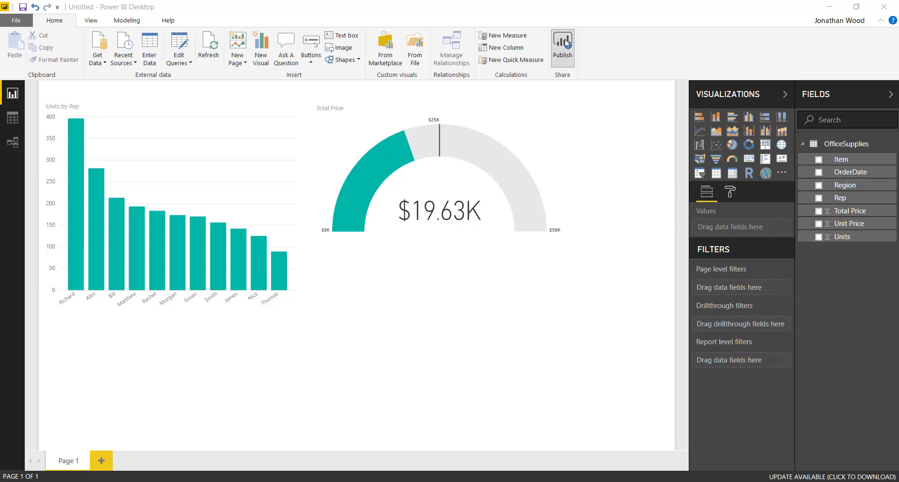
{"action": "left_click", "coordinate": [506, 266]}
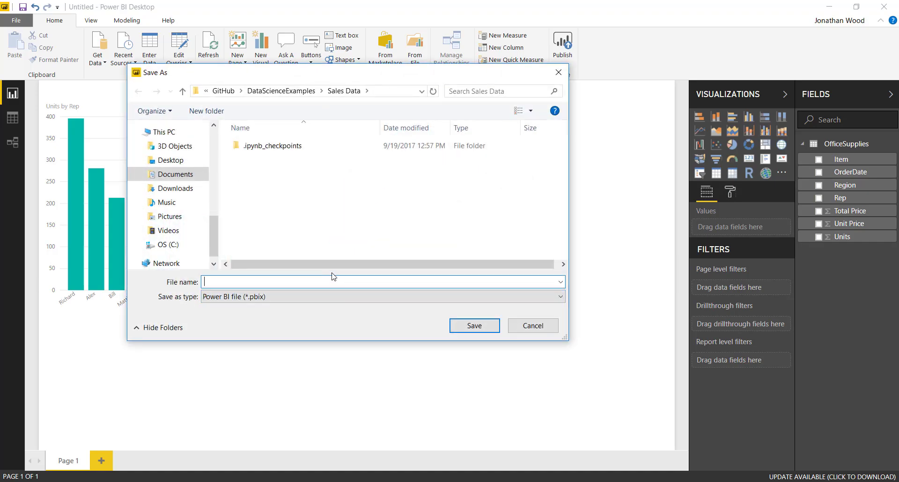
{"action": "type", "text": "offic"}
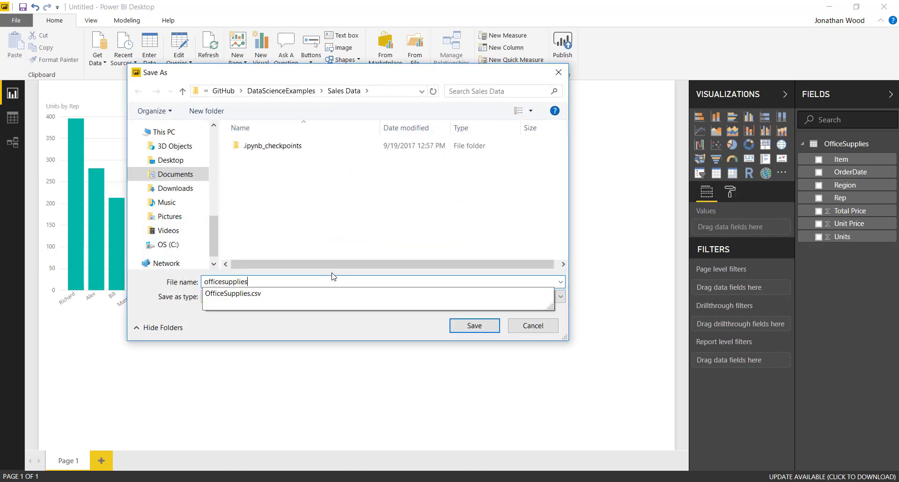
{"action": "type", "text": "esupplies"}
{"action": "key", "text": "Return"}
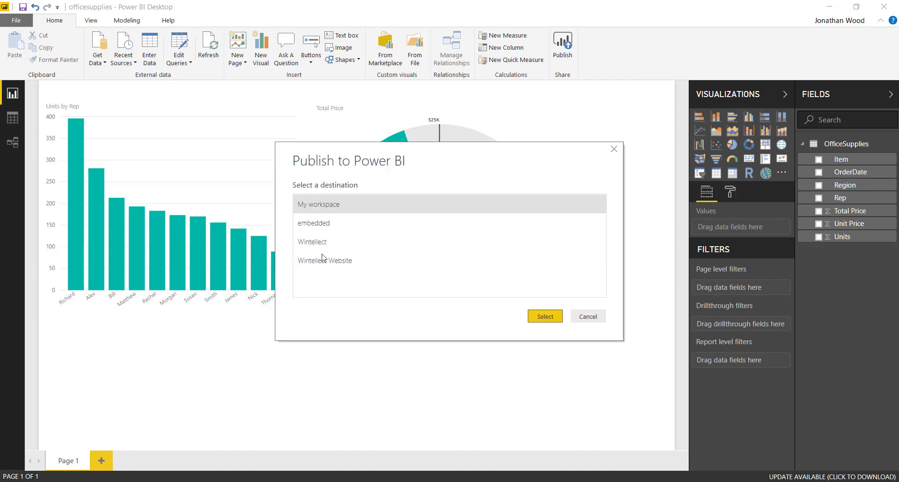
{"action": "left_click", "coordinate": [326, 209]}
{"action": "left_click", "coordinate": [557, 319]}
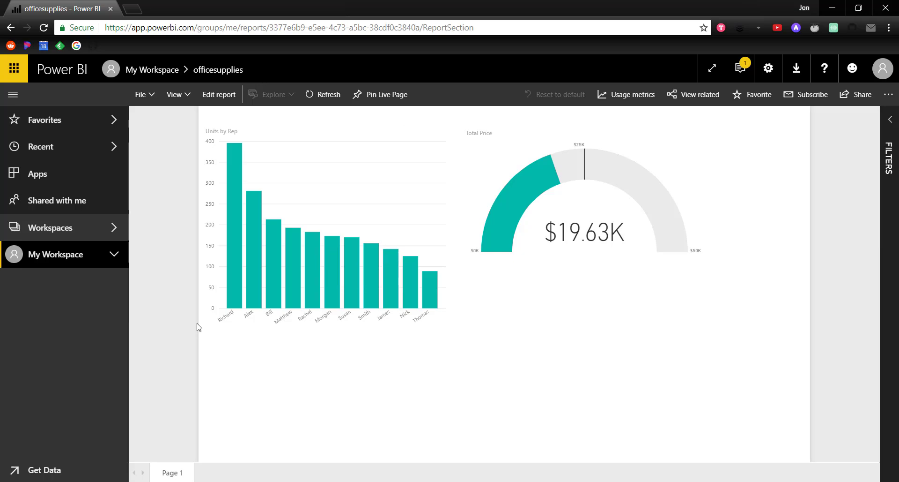
Generate quick insights for the officesupplies dataset in My Workspace and look through the resulting insight cards.
{"action": "left_click", "coordinate": [61, 263]}
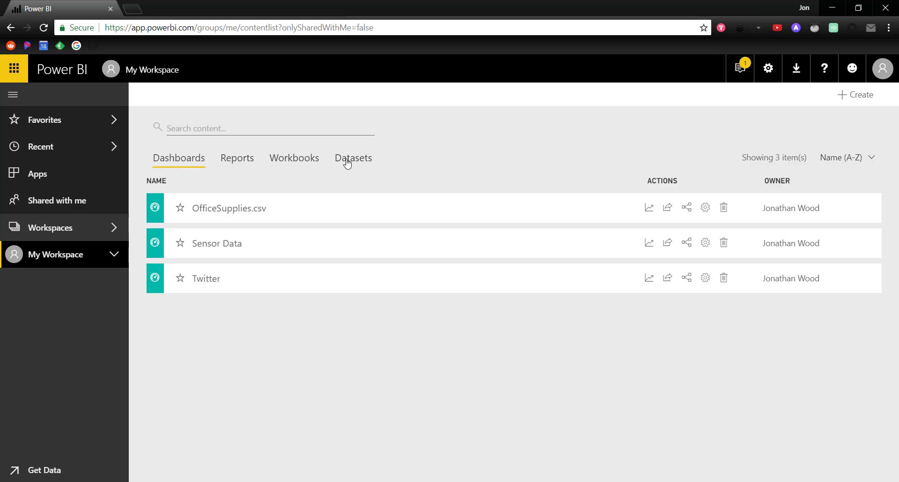
{"action": "left_click", "coordinate": [347, 162]}
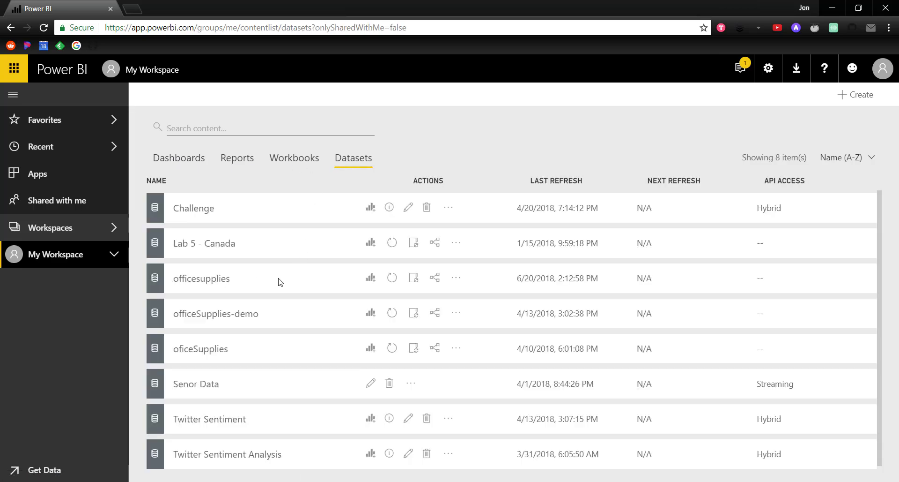
{"action": "left_click", "coordinate": [457, 278]}
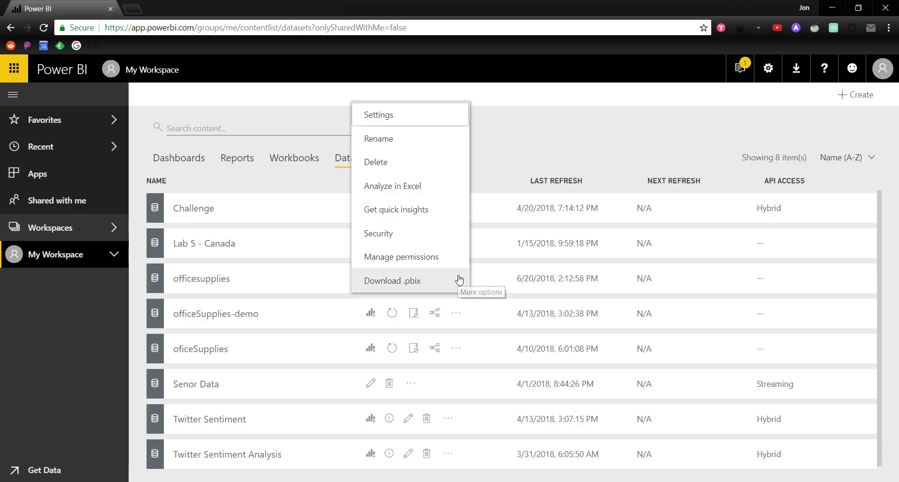
{"action": "left_click", "coordinate": [436, 214]}
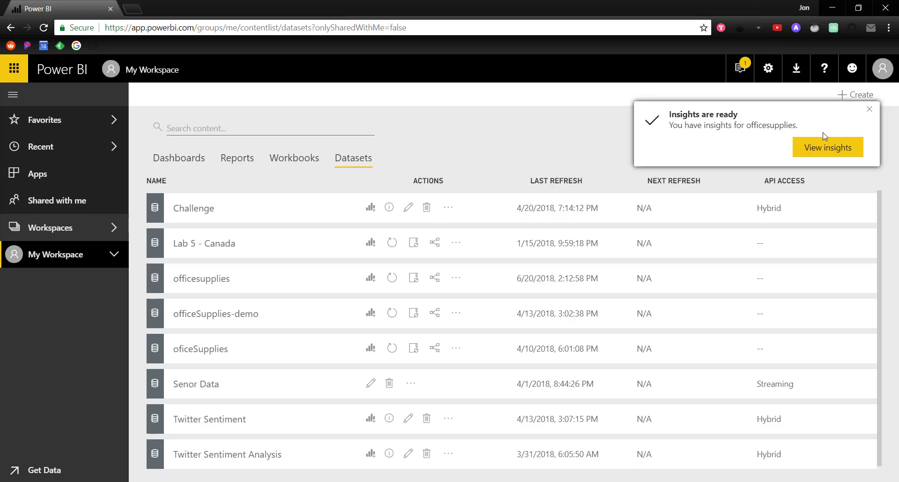
{"action": "left_click", "coordinate": [850, 149]}
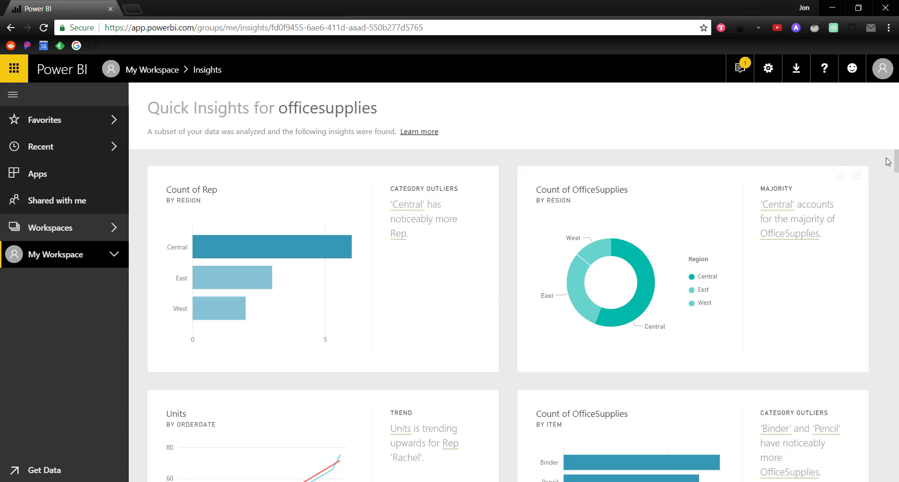
{"action": "scroll", "coordinate": [877, 213], "scroll_direction": "down", "scroll_amount": 20}
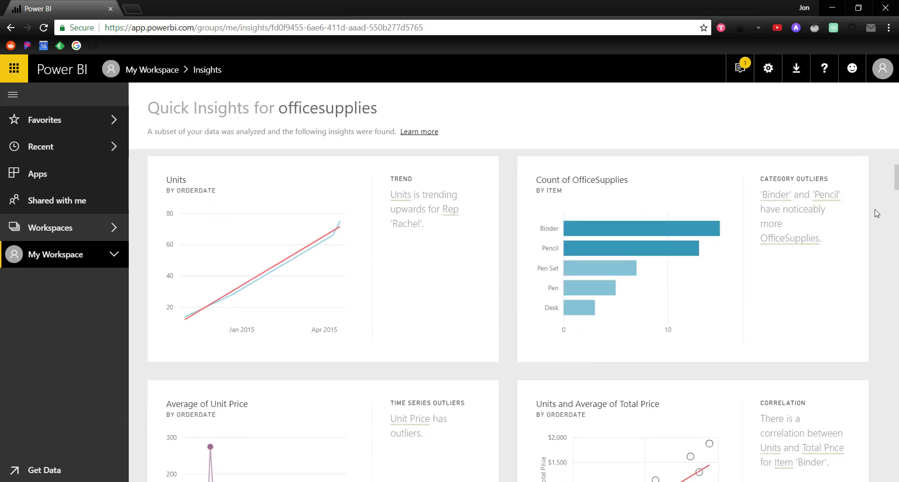
{"action": "scroll", "coordinate": [877, 213], "scroll_direction": "down", "scroll_amount": 20}
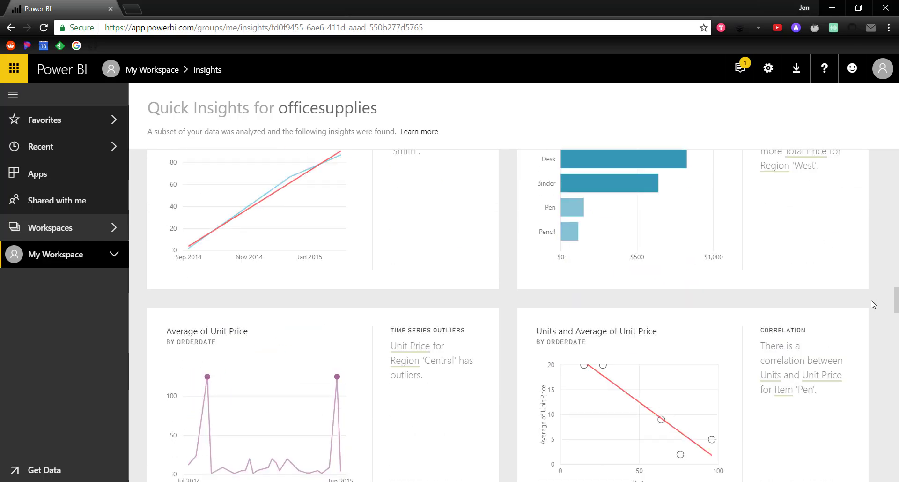
{"action": "scroll", "coordinate": [872, 302], "scroll_direction": "down", "scroll_amount": 5}
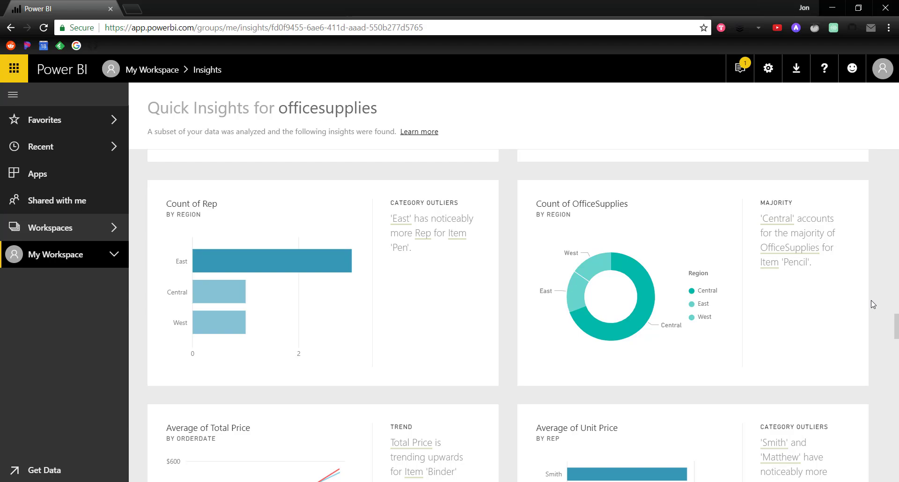
{"action": "scroll", "coordinate": [883, 295], "scroll_direction": "down", "scroll_amount": 3}
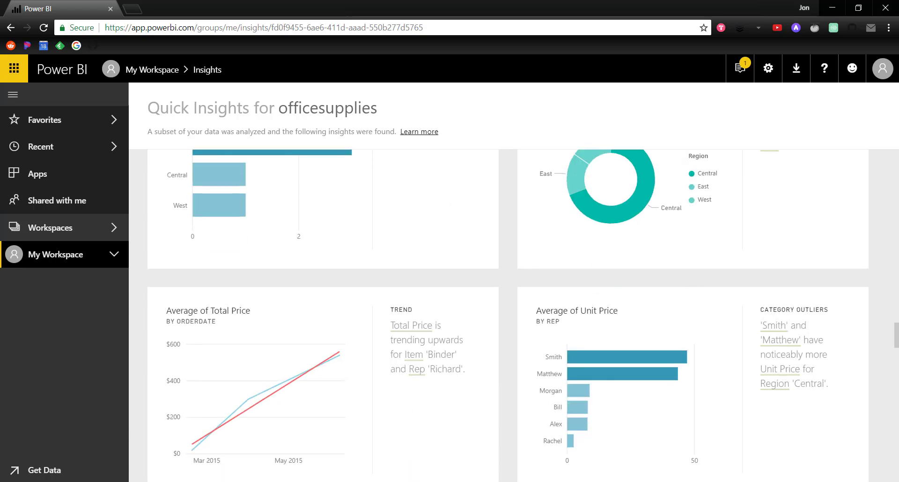
Switch to the PowerPoint presentation and run its slide show from the Data Visualization slide past the Quick Insights slide.
{"action": "key", "text": "alt+Tab"}
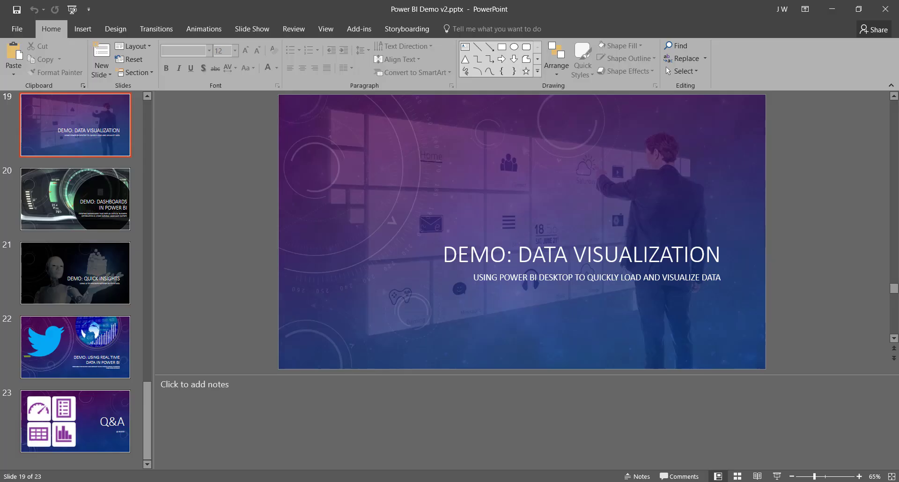
{"action": "left_click", "coordinate": [777, 476]}
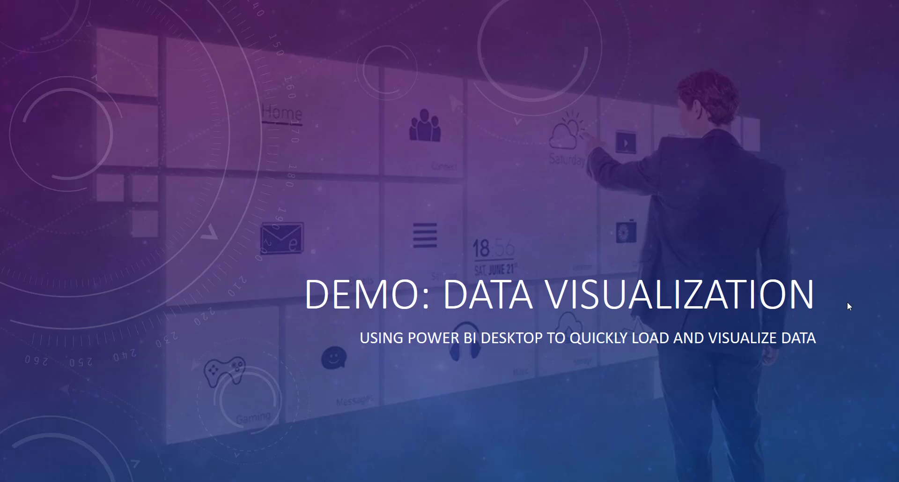
{"action": "left_click", "coordinate": [847, 301]}
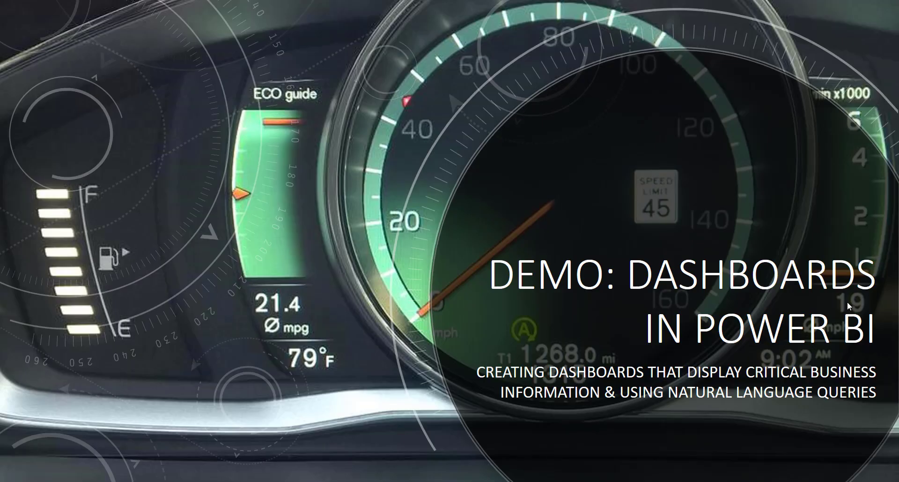
{"action": "left_click", "coordinate": [847, 302]}
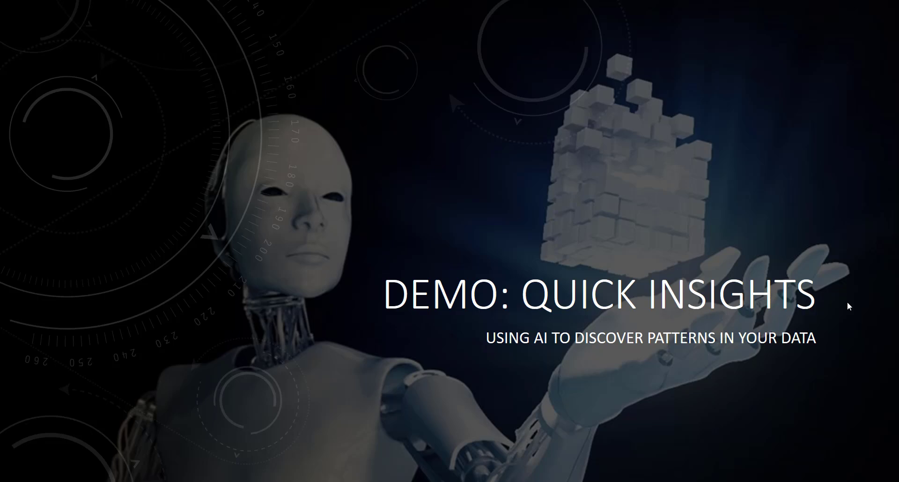
{"action": "key", "text": "Right"}
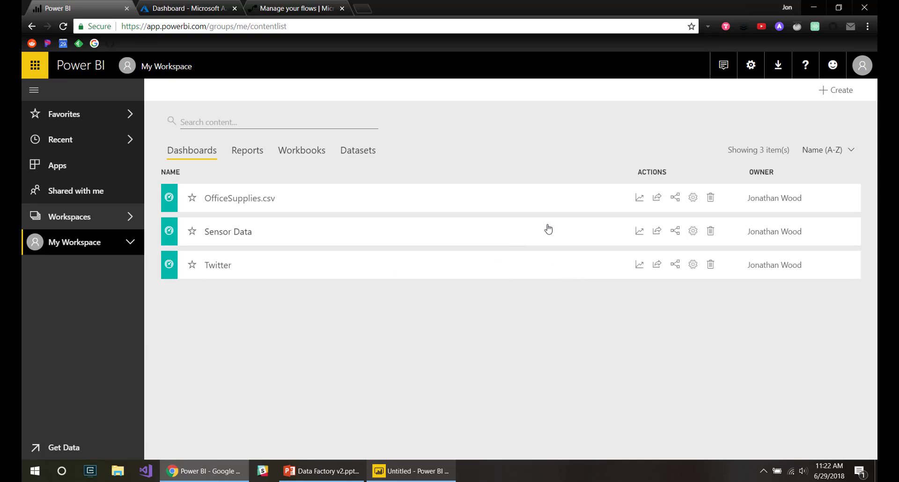
In the Power BI service, start a new streaming dataset with API as its source and name it Twitter Analysis.
{"action": "left_click", "coordinate": [829, 91]}
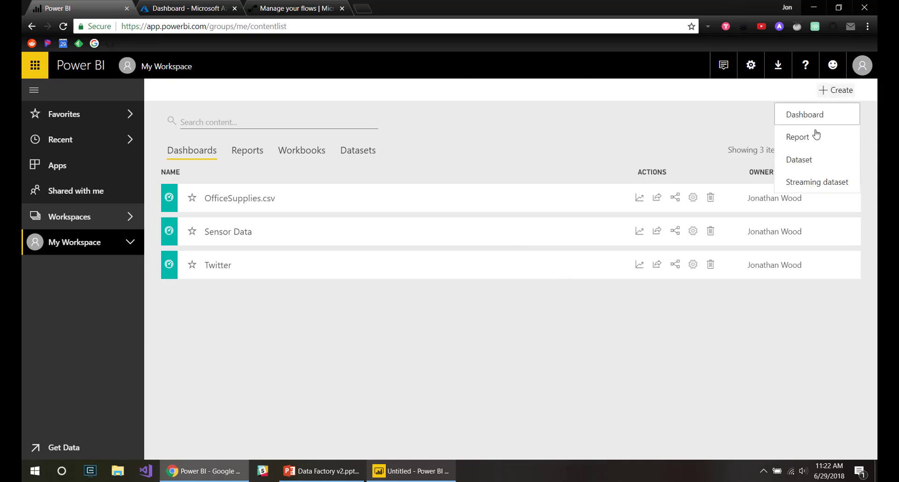
{"action": "left_click", "coordinate": [817, 181]}
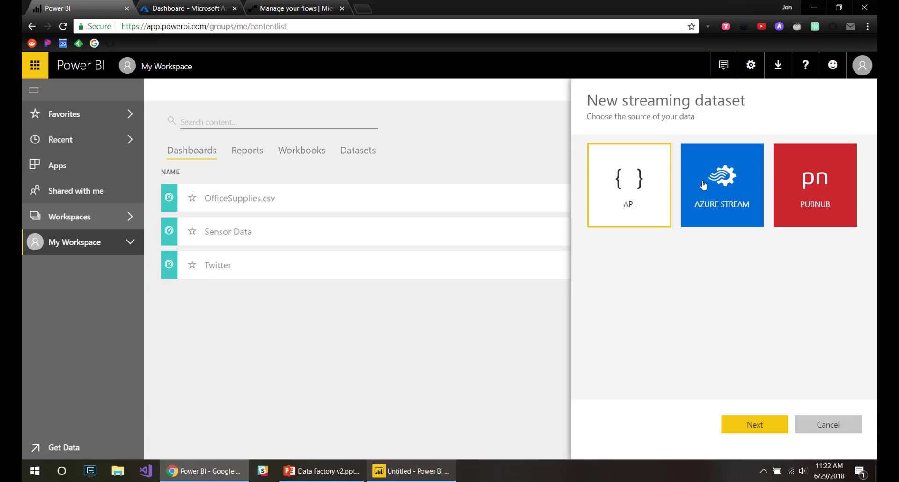
{"action": "left_click", "coordinate": [766, 424]}
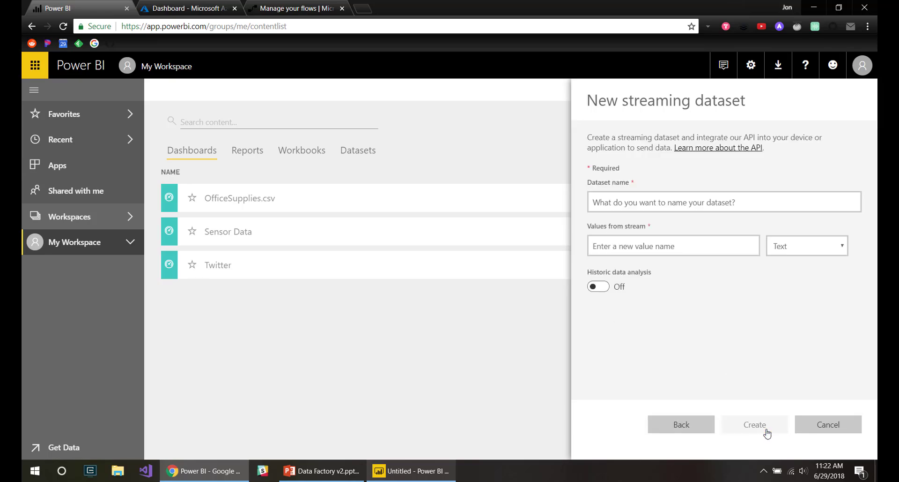
{"action": "left_click", "coordinate": [746, 201]}
{"action": "type", "text": "Twitter"}
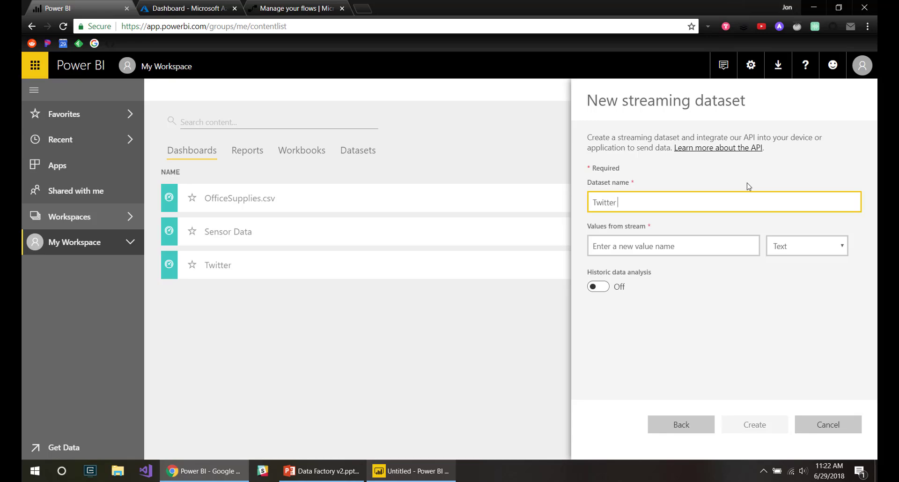
{"action": "type", "text": " Analysis"}
Add the text values Username, Tweet, Tweetby and Favourited to the streaming dataset.
{"action": "left_click", "coordinate": [718, 243]}
{"action": "type", "text": "Username"}
{"action": "key", "text": "Tab"}
{"action": "type", "text": "Tweet"}
{"action": "key", "text": "Tab"}
{"action": "type", "text": "Tweetby"}
{"action": "key", "text": "Tab"}
{"action": "type", "text": "Fav"}
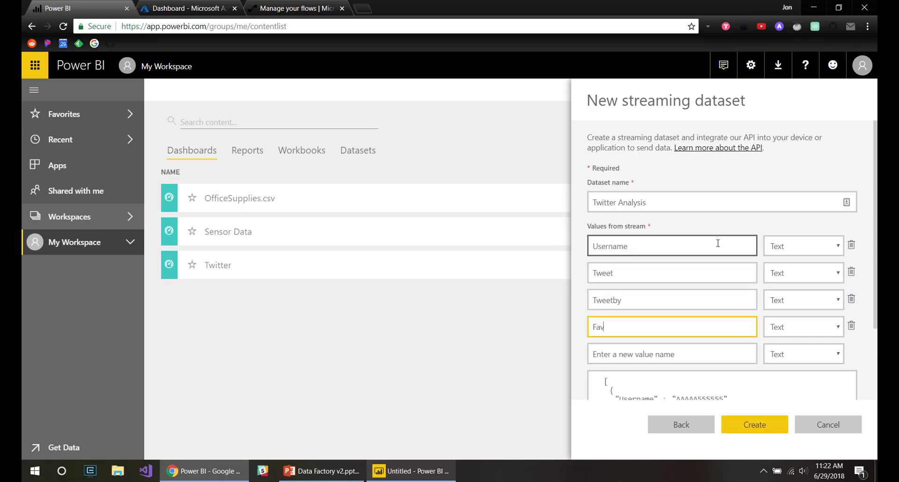
{"action": "type", "text": "ourited"}
Add RetweetCount and Score to the streaming dataset as Number values.
{"action": "key", "text": "Tab"}
{"action": "type", "text": "RetweetCount"}
{"action": "left_click", "coordinate": [800, 353]}
{"action": "left_click", "coordinate": [800, 372]}
{"action": "key", "text": "Tab"}
{"action": "type", "text": "Score"}
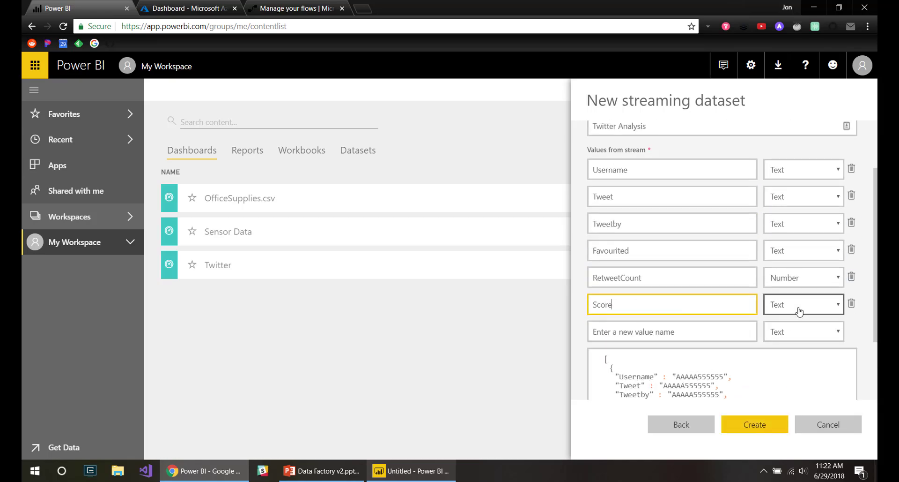
{"action": "left_click", "coordinate": [799, 310]}
{"action": "left_click", "coordinate": [800, 329]}
Add a text value named Payload and create the Twitter Analysis streaming dataset.
{"action": "key", "text": "Tab"}
{"action": "type", "text": "Payload"}
{"action": "scroll", "coordinate": [763, 328], "scroll_direction": "down", "scroll_amount": 2}
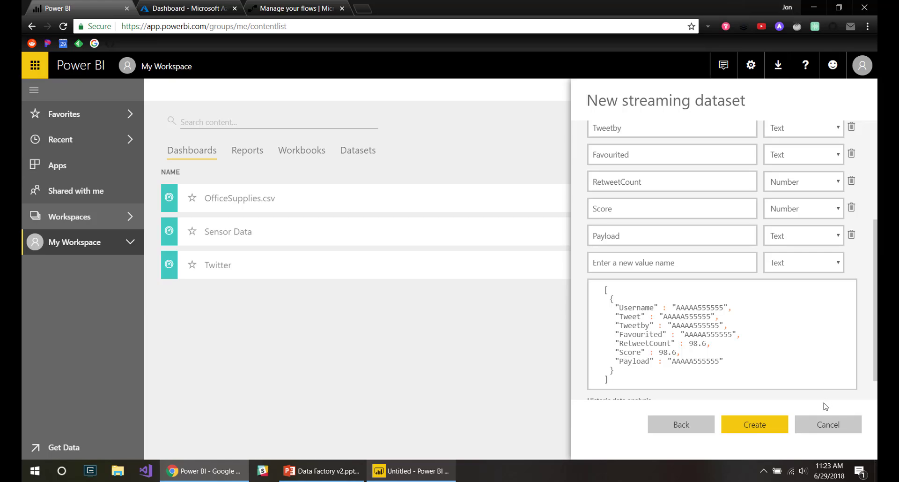
{"action": "left_click", "coordinate": [770, 427]}
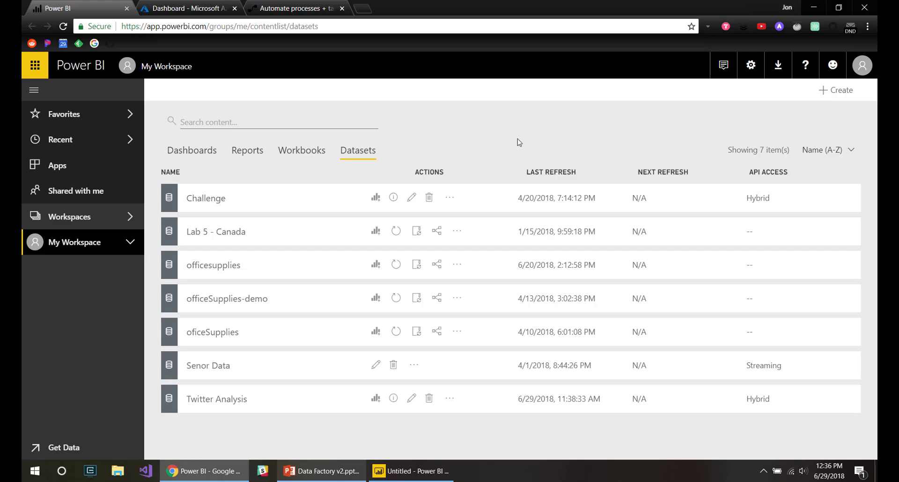
Switch to the Azure portal and start a new Text Analytics resource from the AI + Machine Learning category.
{"action": "left_click", "coordinate": [211, 5]}
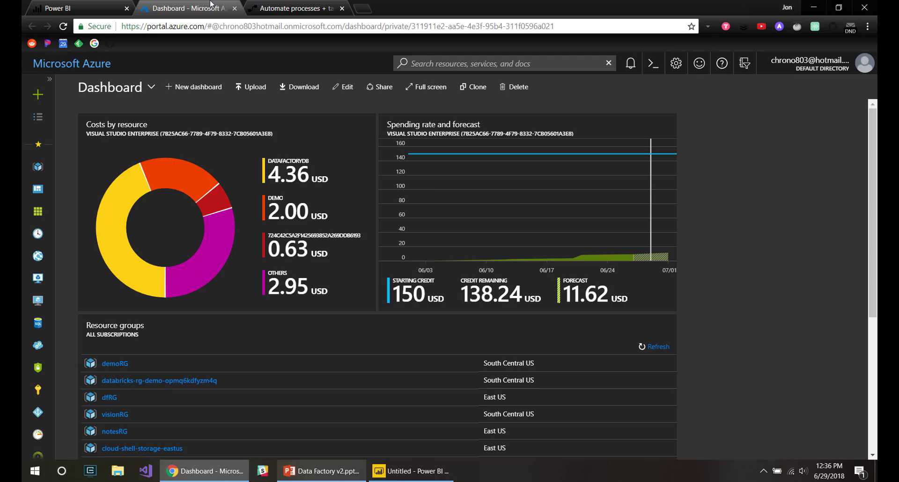
{"action": "left_click", "coordinate": [36, 97]}
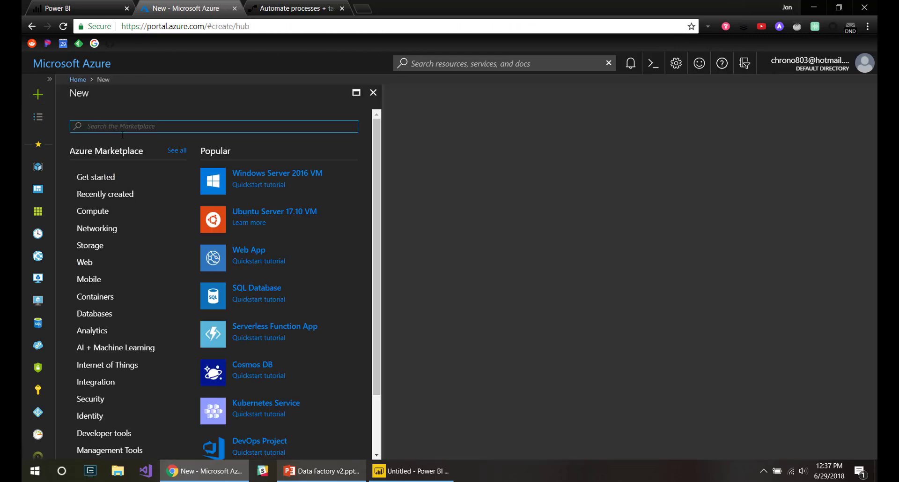
{"action": "left_click", "coordinate": [128, 352]}
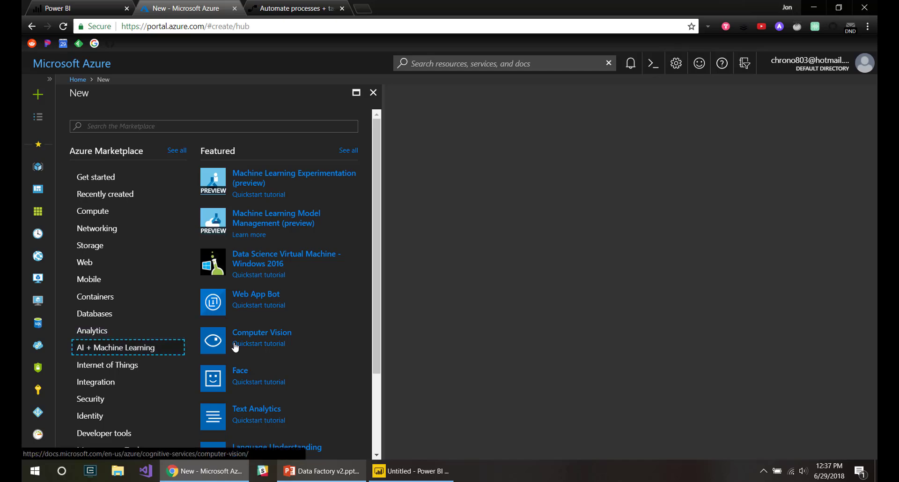
{"action": "left_click", "coordinate": [263, 406]}
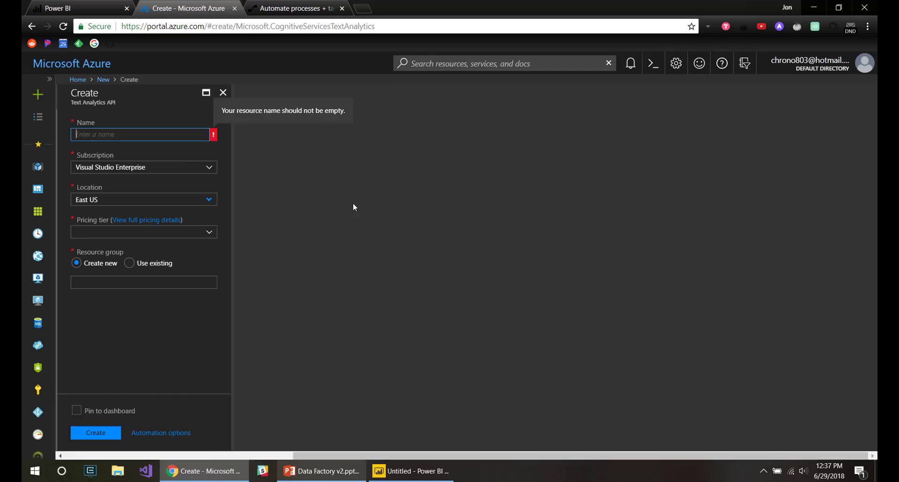
Create the Text Analytics resource as twittersentiment with the F0 (5K Transactions per 30 days) pricing tier in a new resource group textRG.
{"action": "type", "text": "twittersentiment"}
{"action": "left_click", "coordinate": [210, 235]}
{"action": "left_click", "coordinate": [156, 257]}
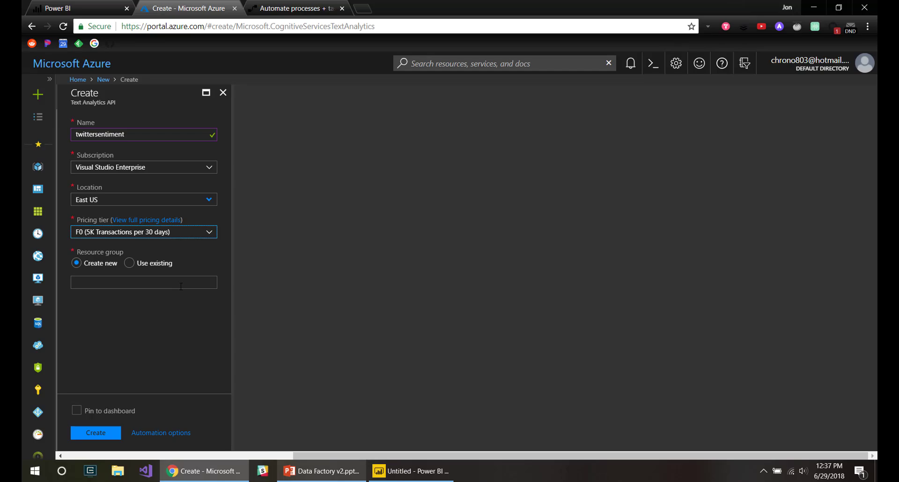
{"action": "left_click", "coordinate": [181, 286]}
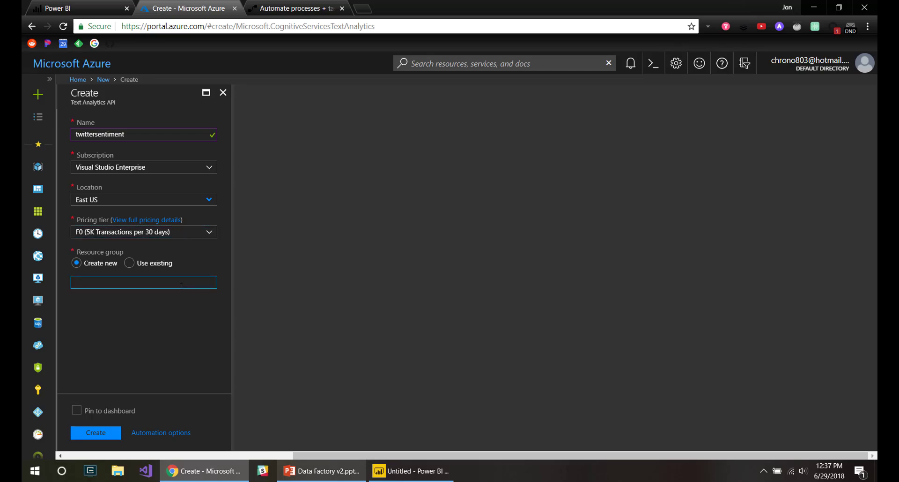
{"action": "type", "text": "textRG"}
{"action": "left_click", "coordinate": [169, 342]}
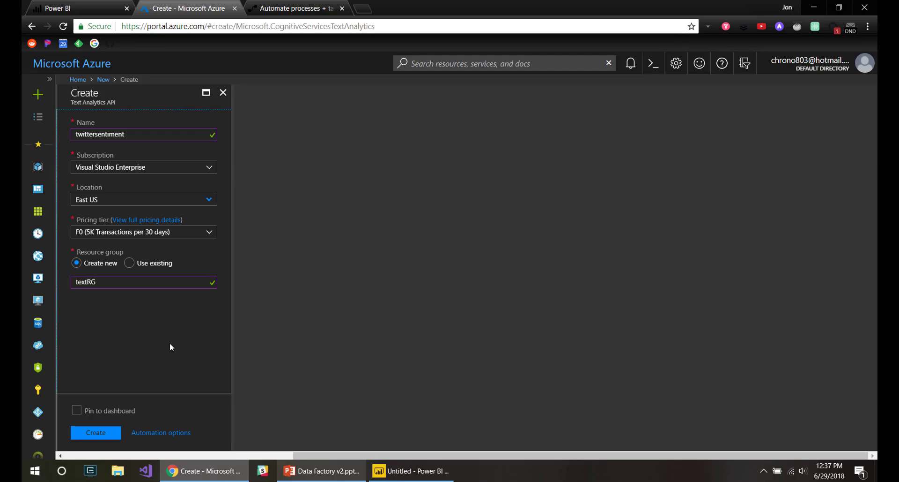
{"action": "left_click", "coordinate": [104, 433]}
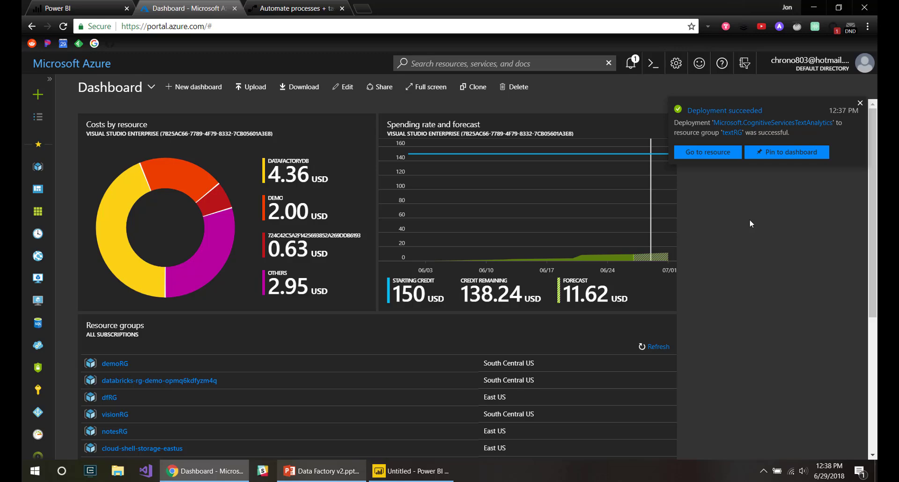
Open the deployed twittersentiment resource and copy its first API key.
{"action": "left_click", "coordinate": [704, 156]}
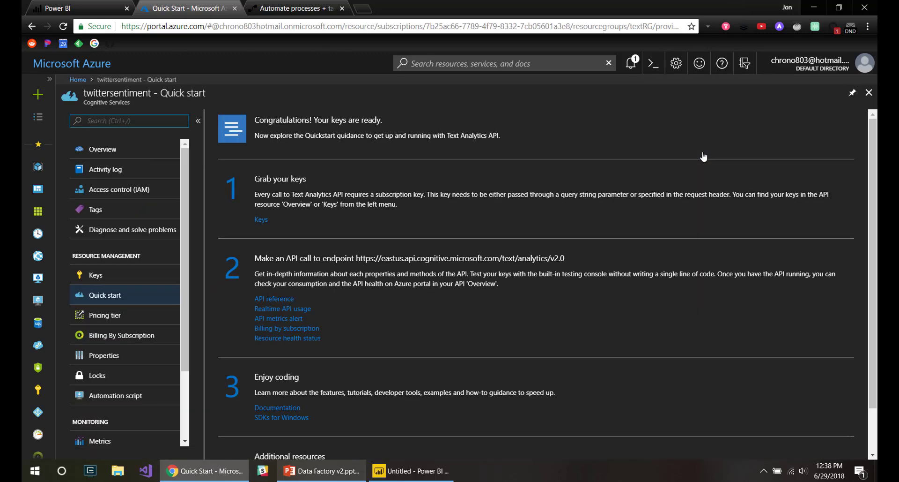
{"action": "left_click", "coordinate": [115, 278]}
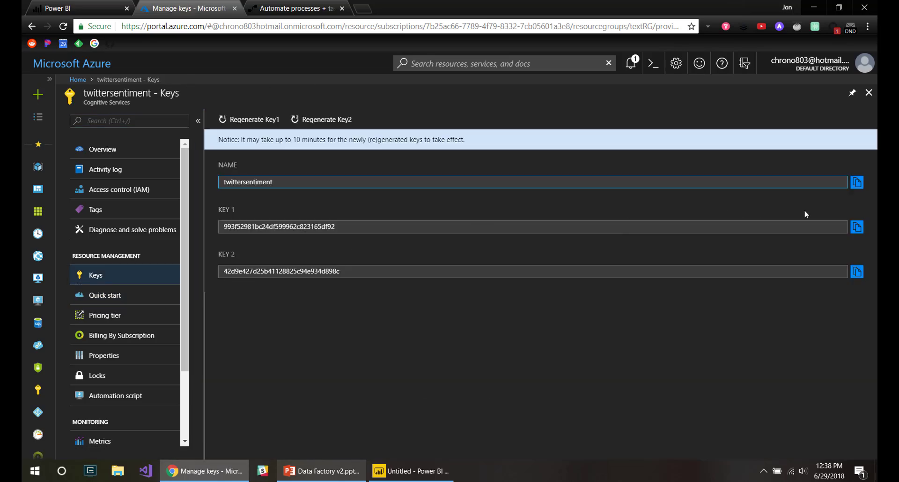
{"action": "left_click", "coordinate": [858, 228]}
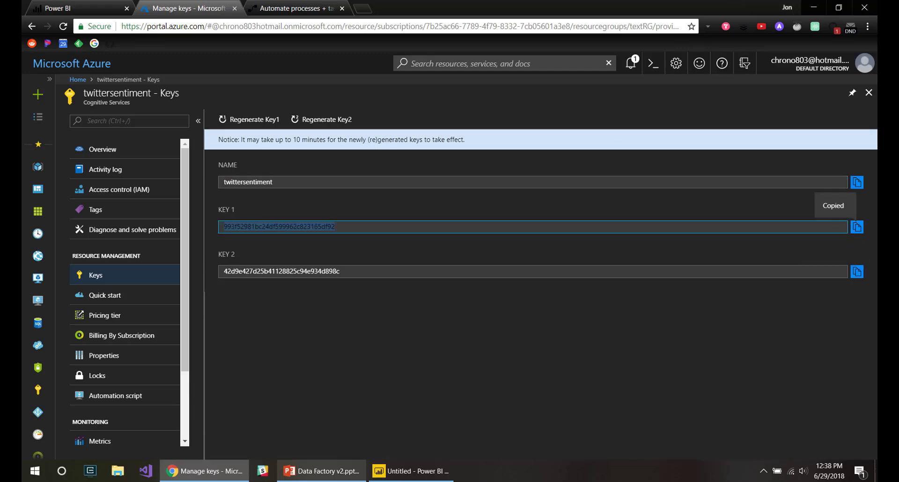
{"action": "left_click", "coordinate": [669, 406]}
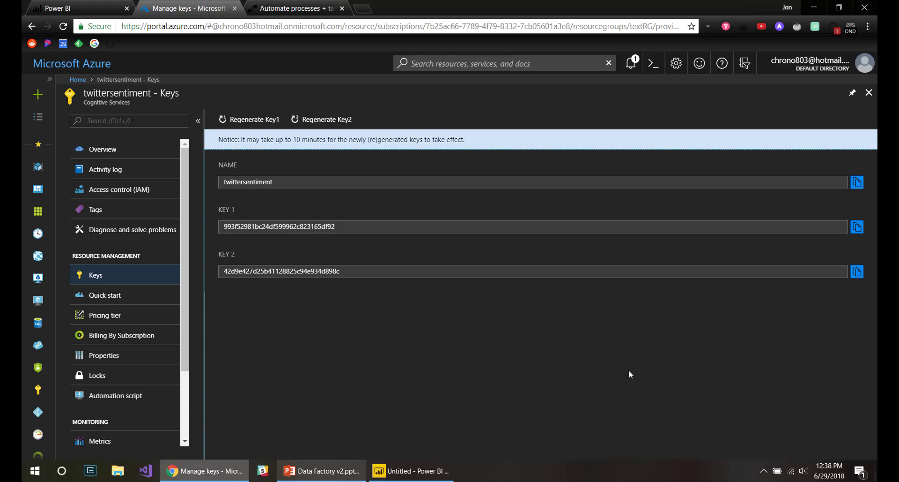
Switch to Microsoft Flow, search templates for "text sentiment" and open "Run sentiment analysis on tweets and push results to a Power BI dataset".
{"action": "left_click", "coordinate": [318, 10]}
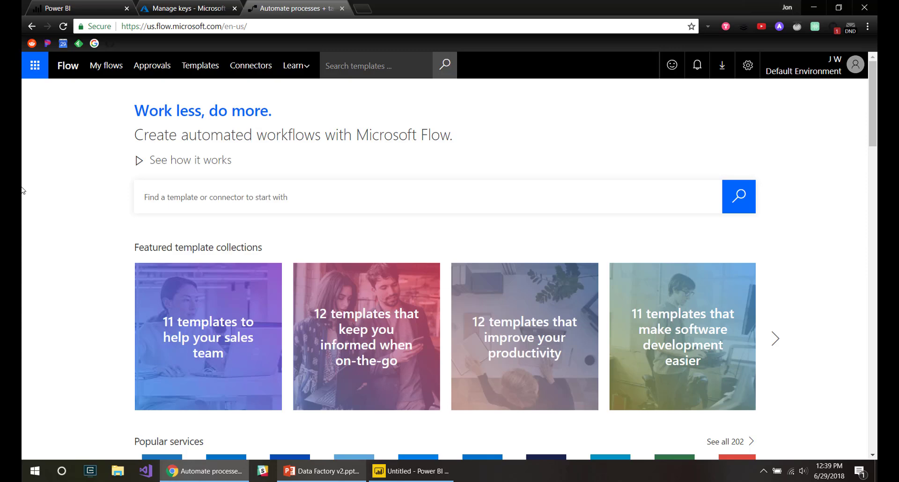
{"action": "left_click", "coordinate": [393, 66]}
{"action": "type", "text": "text sentiment"}
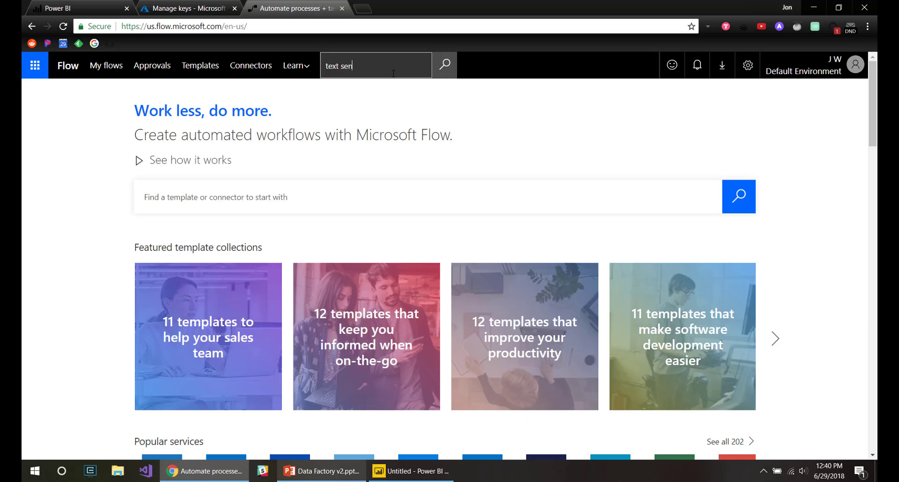
{"action": "key", "text": "Return"}
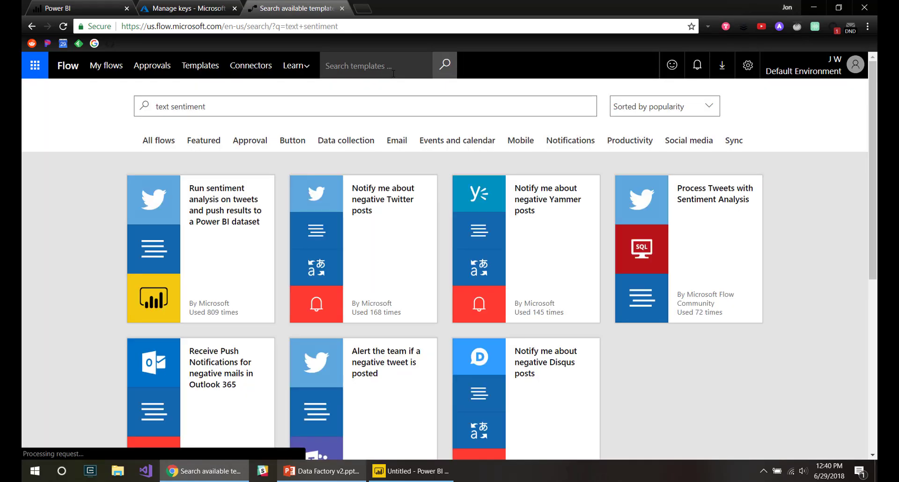
{"action": "left_click", "coordinate": [208, 217]}
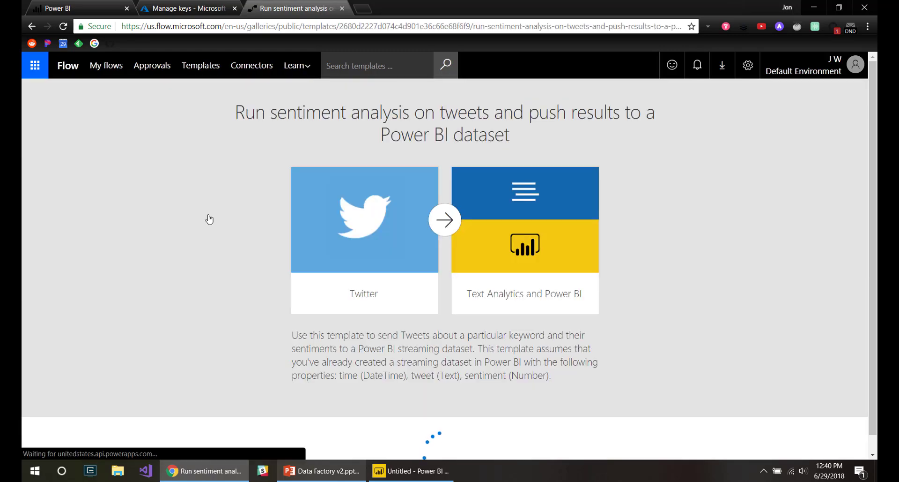
Start updating the template's Text Analytics connection, entering the Azure resource name twittersentiment as connection name and pasting the account key.
{"action": "scroll", "coordinate": [209, 219], "scroll_direction": "down", "scroll_amount": 2}
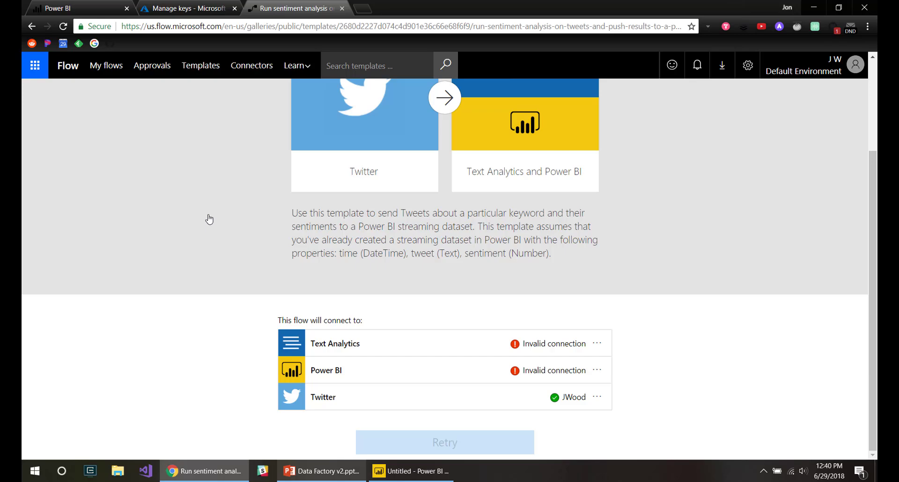
{"action": "left_click", "coordinate": [598, 346]}
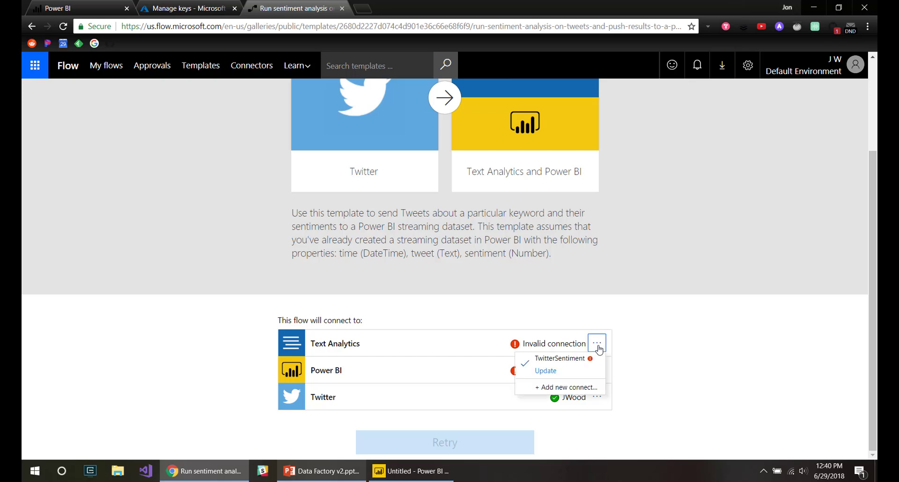
{"action": "left_click", "coordinate": [545, 370]}
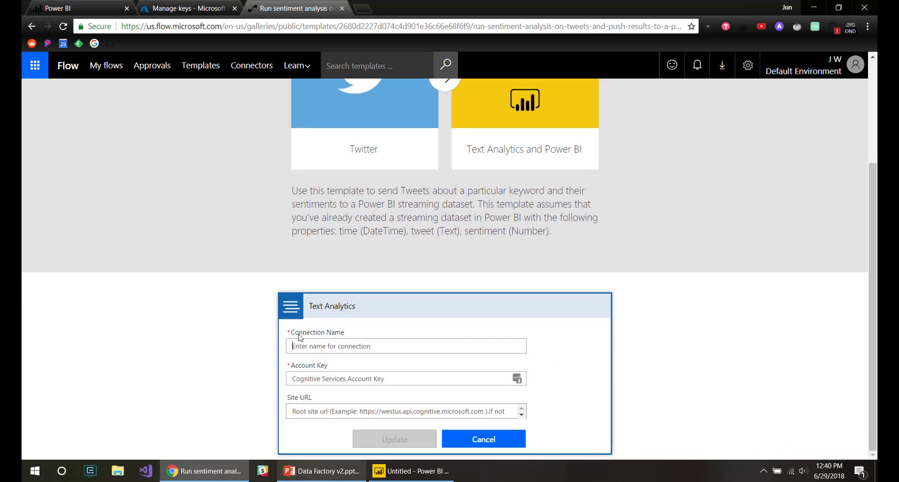
{"action": "left_click", "coordinate": [193, 14]}
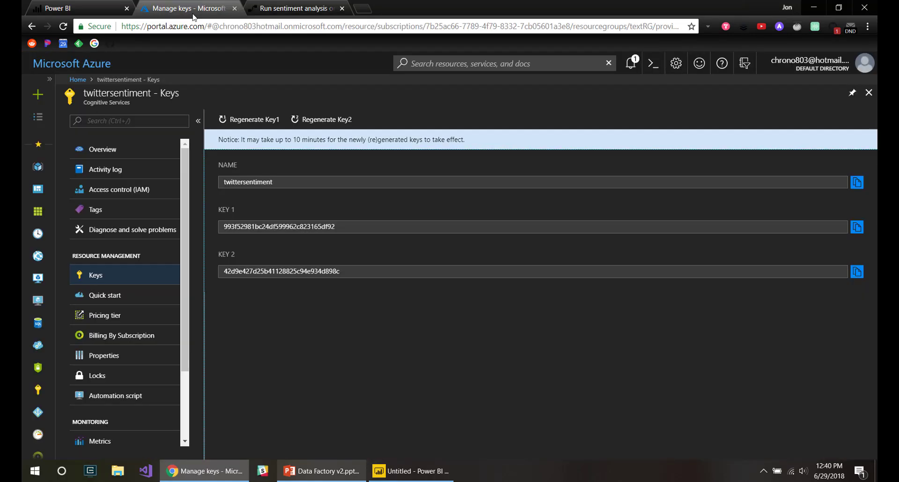
{"action": "left_click", "coordinate": [857, 182]}
{"action": "left_click", "coordinate": [317, 7]}
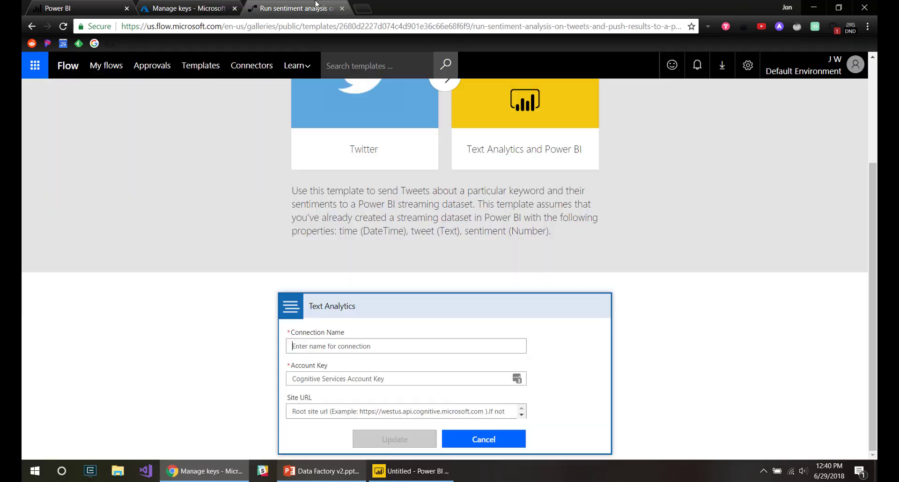
{"action": "key", "text": "ctrl+v"}
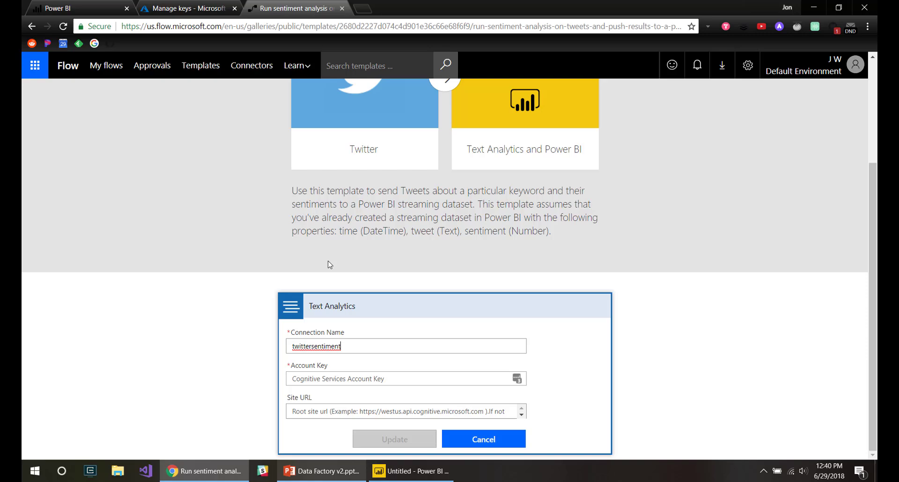
{"action": "left_click", "coordinate": [340, 378]}
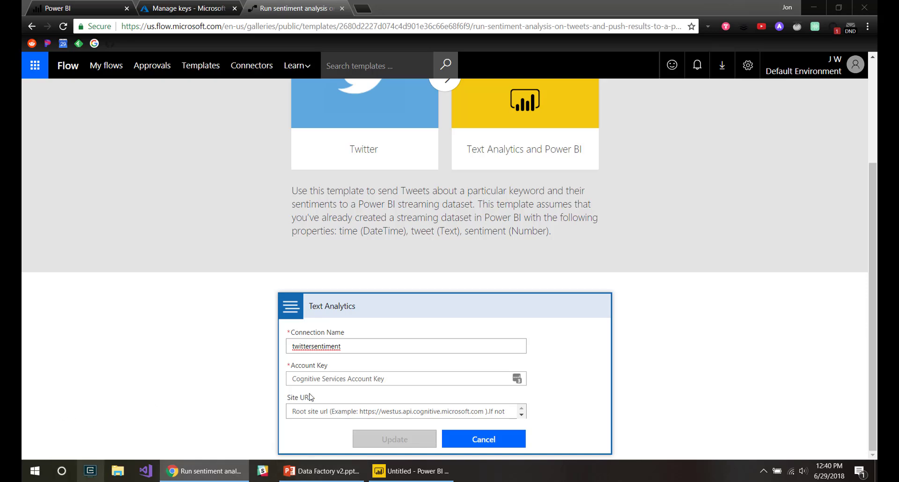
{"action": "left_click", "coordinate": [345, 381]}
{"action": "key", "text": "ctrl+v"}
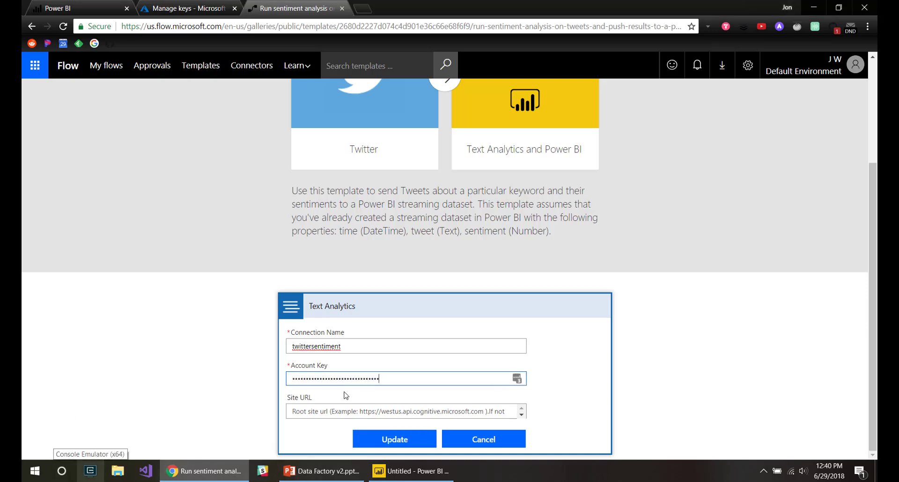
{"action": "left_click", "coordinate": [213, 6]}
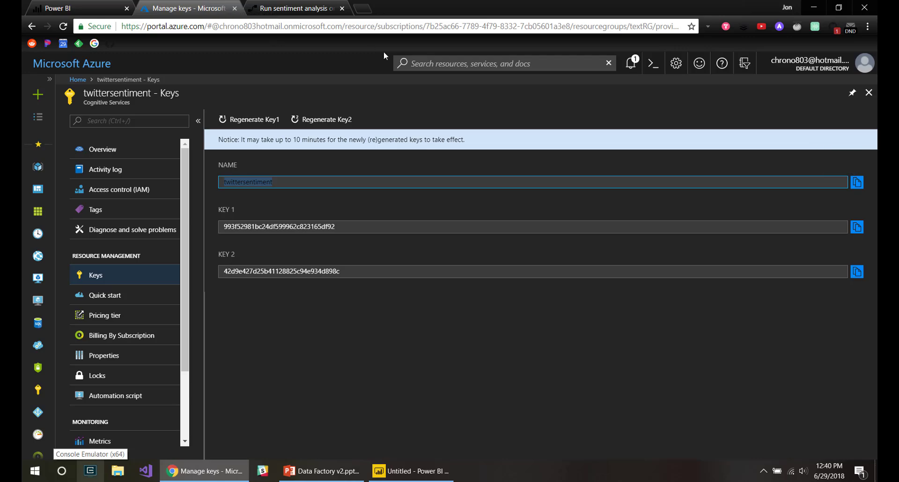
{"action": "left_click", "coordinate": [125, 150]}
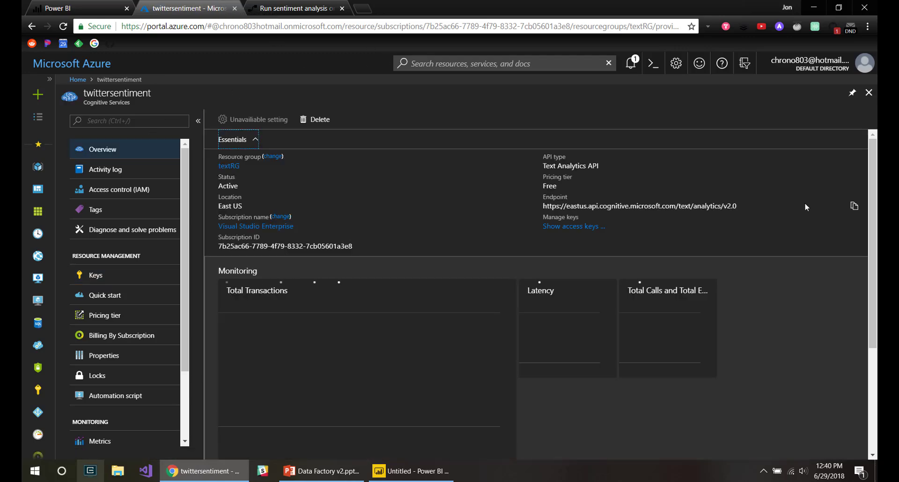
{"action": "left_click", "coordinate": [852, 206]}
{"action": "left_click", "coordinate": [295, 8]}
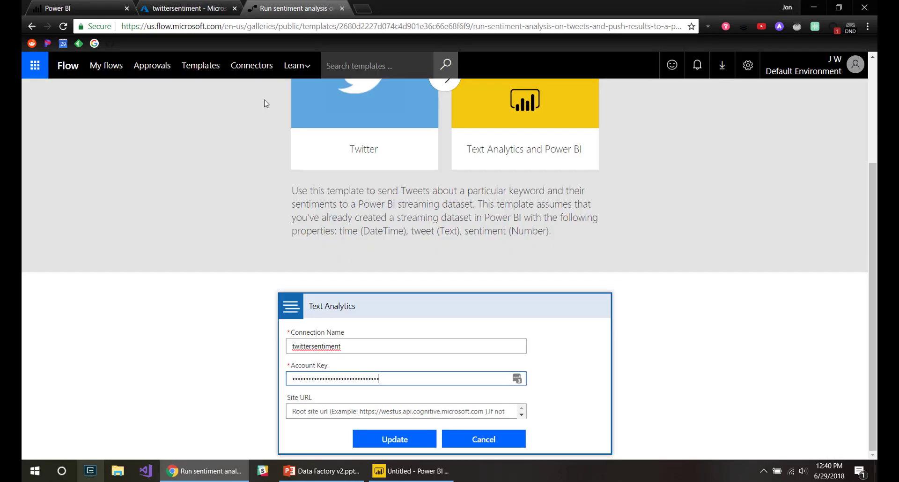
{"action": "left_click", "coordinate": [312, 407]}
{"action": "key", "text": "ctrl+v"}
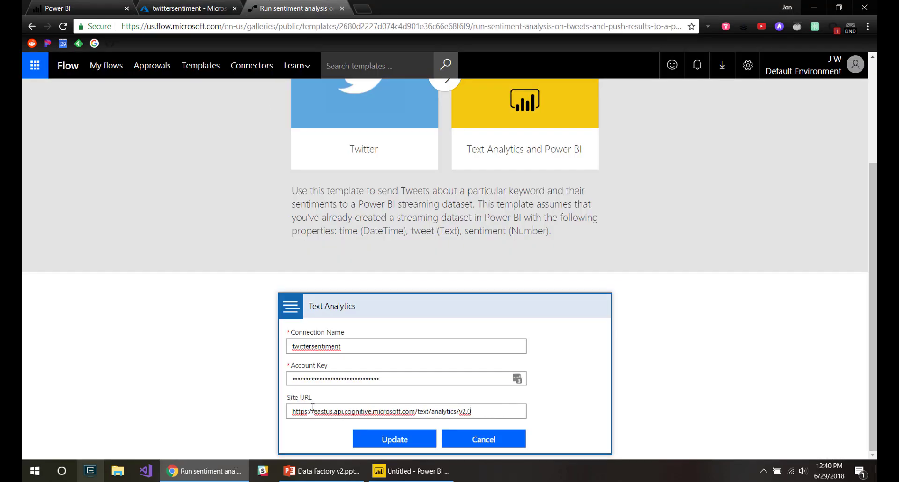
{"action": "left_click", "coordinate": [395, 439]}
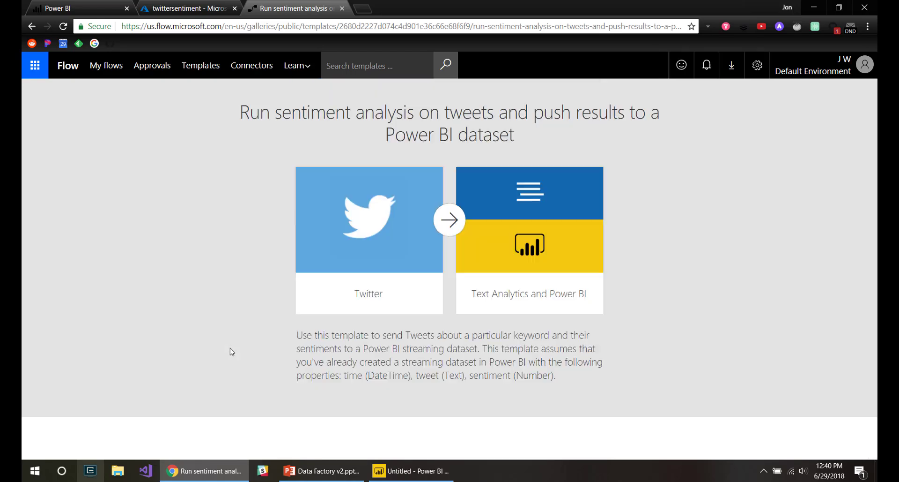
Fix the template's invalid Power BI connection and continue to the flow editor.
{"action": "scroll", "coordinate": [230, 351], "scroll_direction": "down", "scroll_amount": 3}
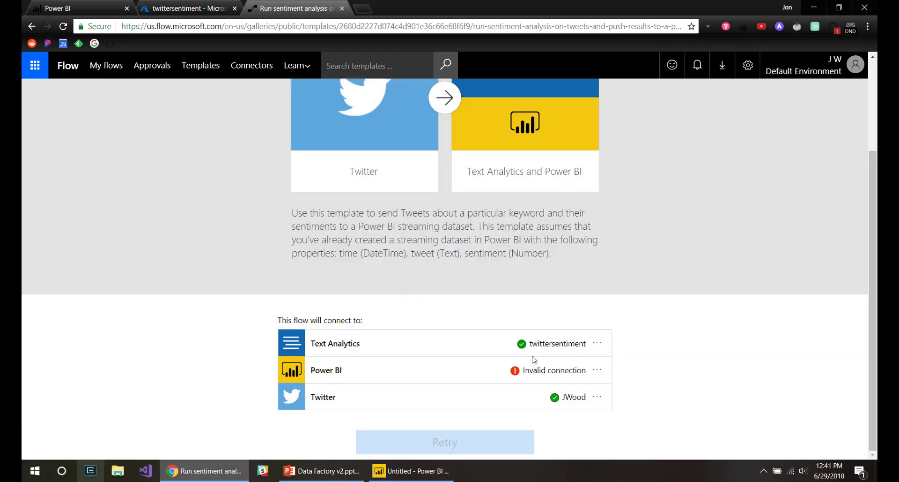
{"action": "left_click", "coordinate": [596, 370]}
{"action": "left_click", "coordinate": [510, 408]}
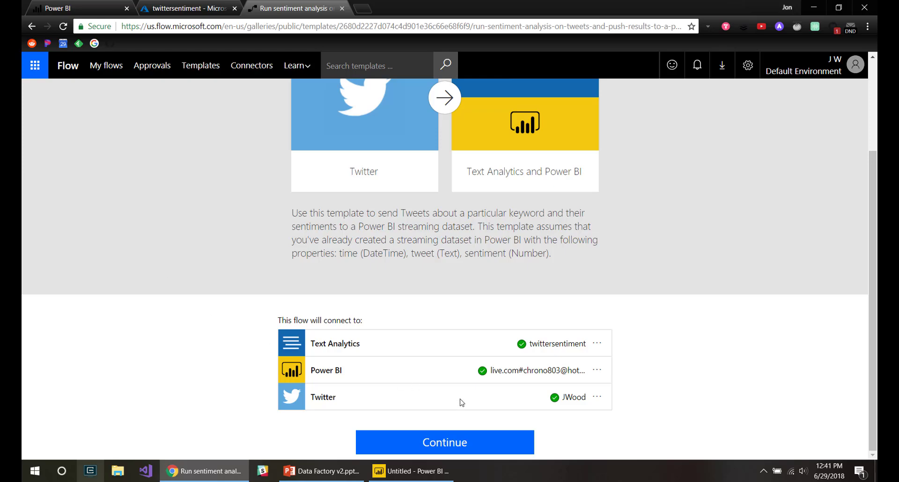
{"action": "left_click", "coordinate": [466, 441]}
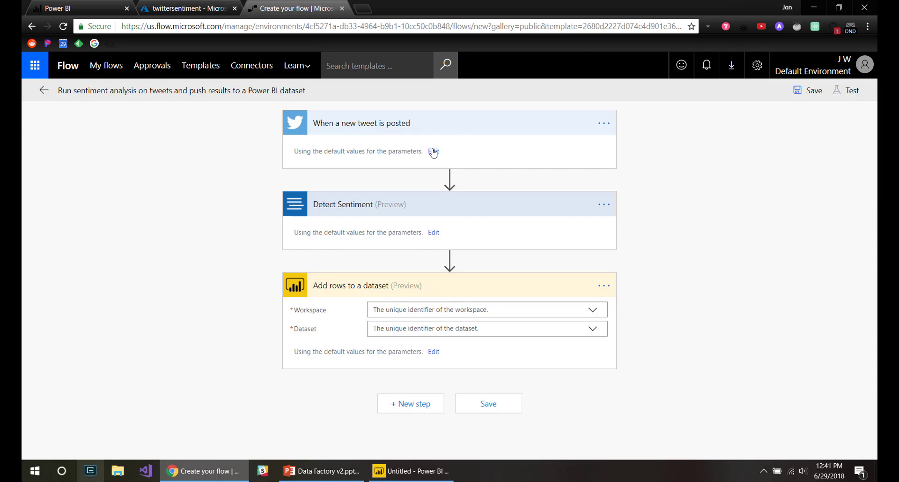
Set the search text of the "When a new tweet is posted" trigger to worldcup.
{"action": "left_click", "coordinate": [433, 151]}
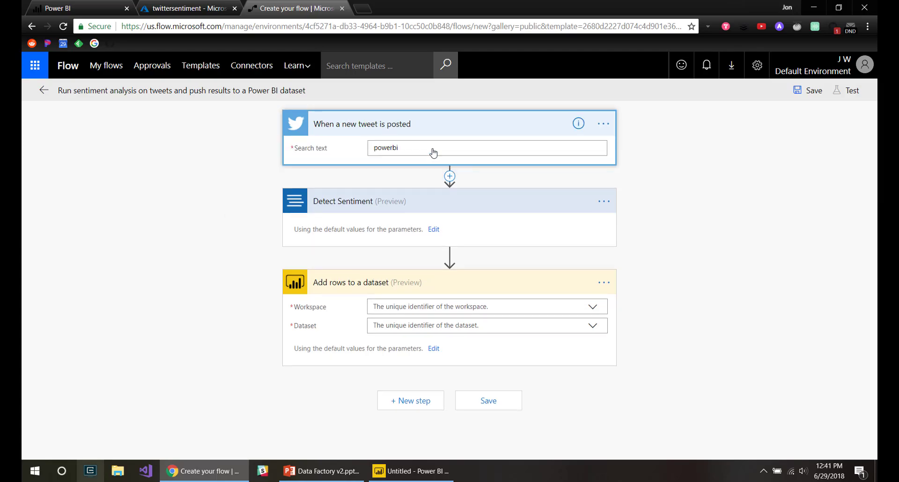
{"action": "left_click", "coordinate": [433, 148]}
{"action": "key", "text": "BackSpace"}
{"action": "key", "text": "BackSpace"}
{"action": "key", "text": "BackSpace"}
{"action": "key", "text": "BackSpace"}
{"action": "key", "text": "BackSpace"}
{"action": "key", "text": "BackSpace"}
{"action": "key", "text": "BackSpace"}
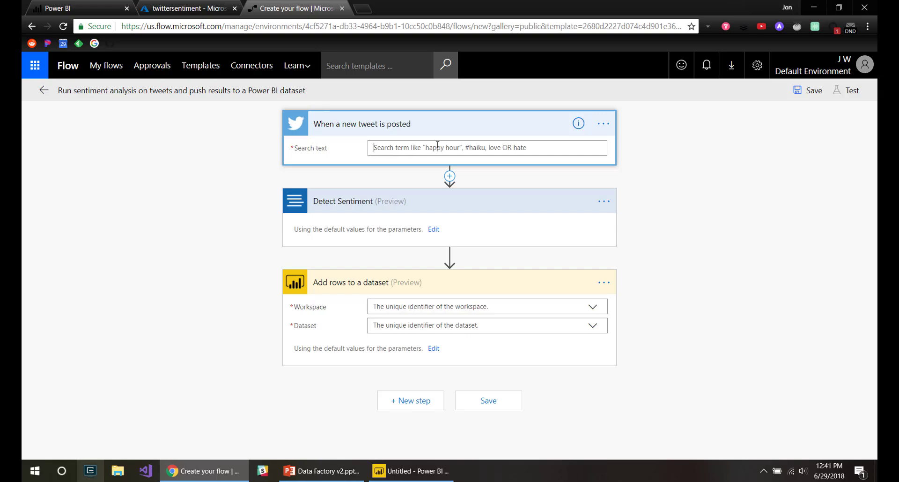
{"action": "type", "text": "worldcup"}
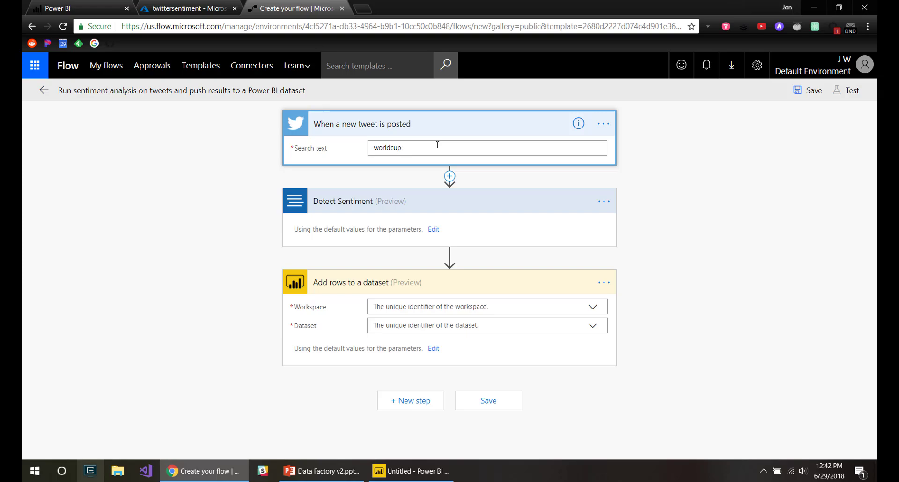
{"action": "left_click", "coordinate": [259, 203]}
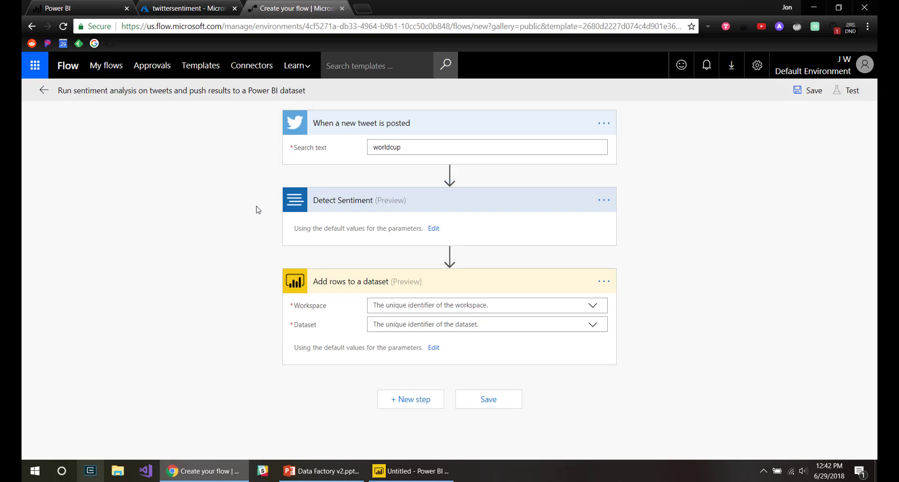
Show the Detect Sentiment action's default parameters and review its Text input.
{"action": "left_click", "coordinate": [434, 228]}
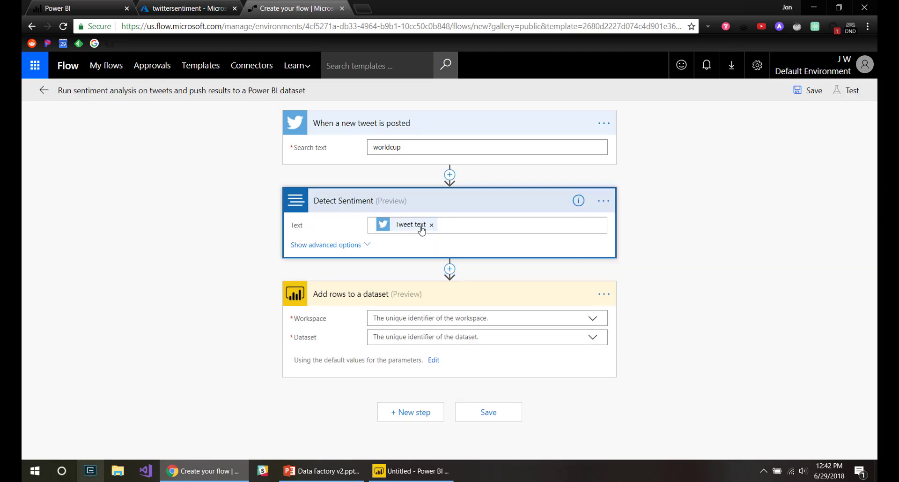
{"action": "left_click", "coordinate": [451, 225]}
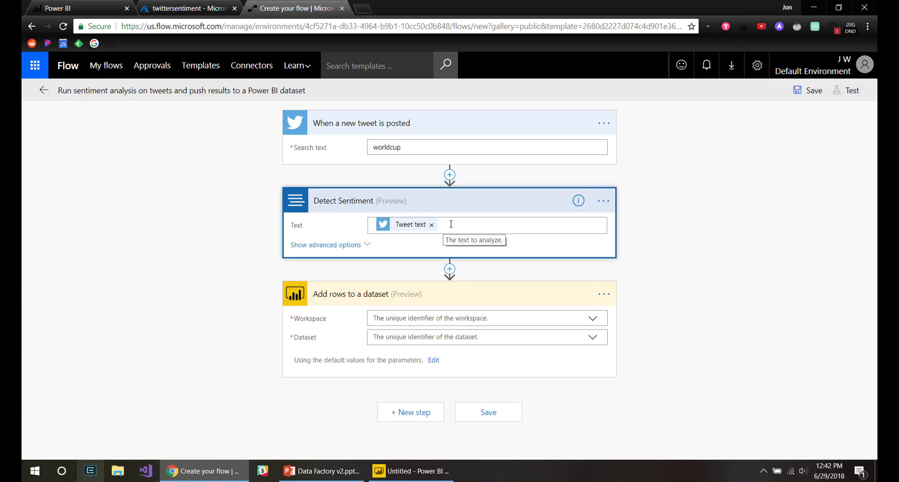
{"action": "left_click", "coordinate": [249, 275]}
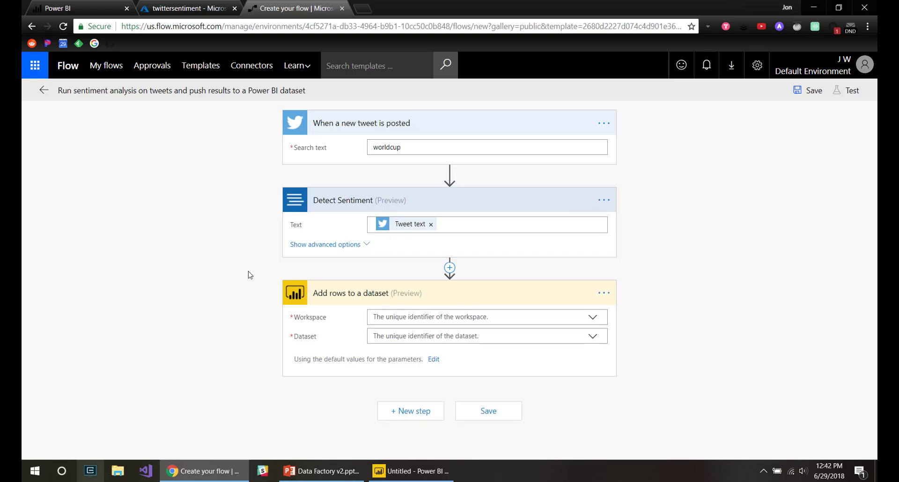
Select My Workspace and the Twitter Analysis dataset for the "Add rows to a dataset" action.
{"action": "left_click", "coordinate": [492, 312]}
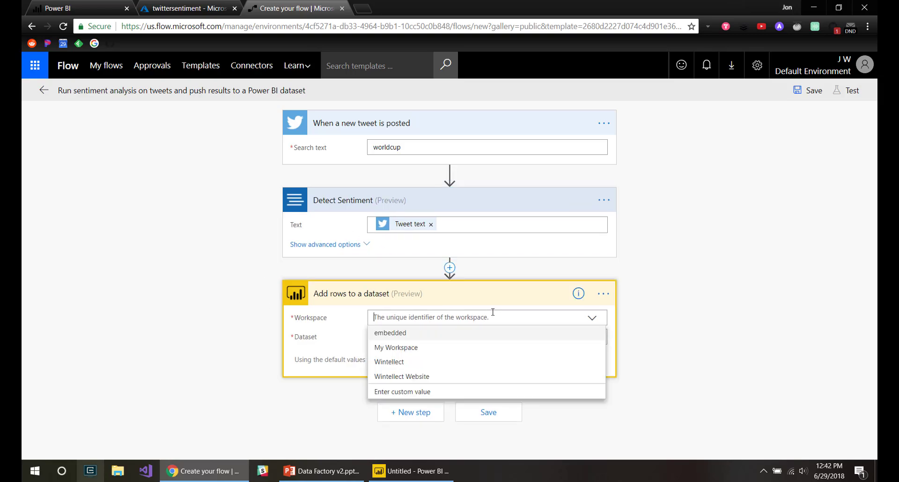
{"action": "left_click", "coordinate": [420, 348]}
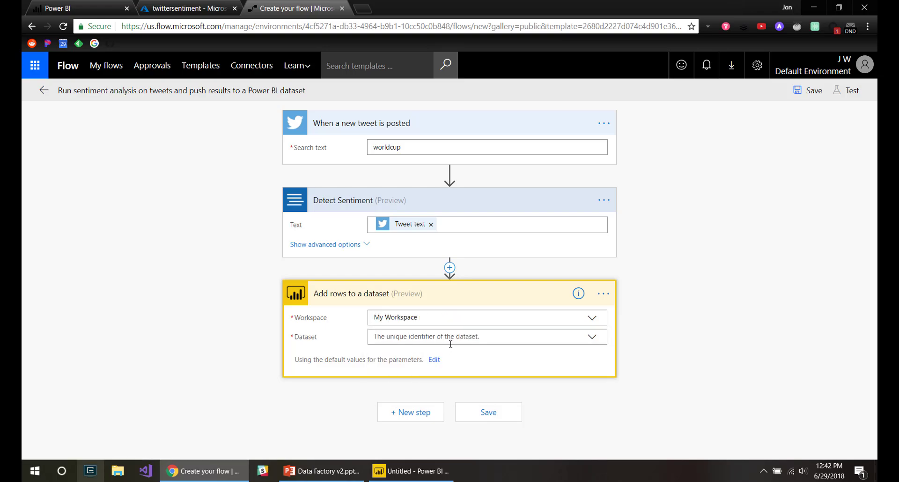
{"action": "left_click", "coordinate": [474, 338]}
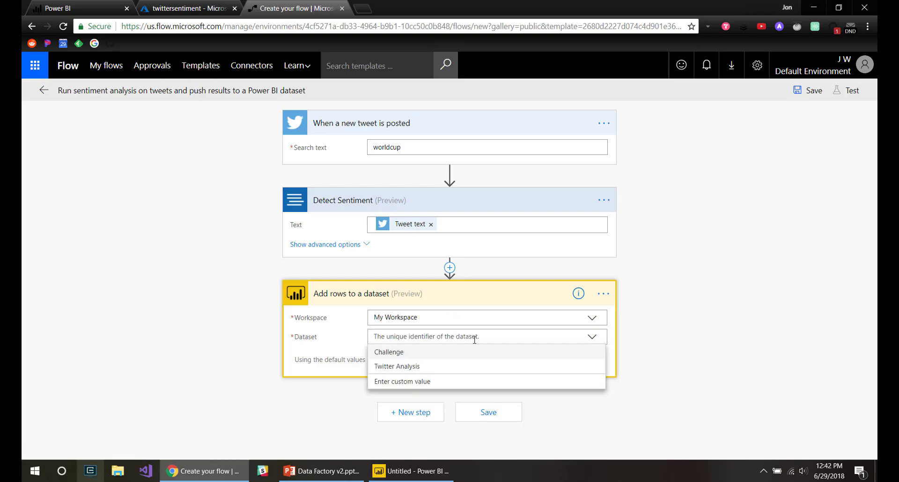
{"action": "left_click", "coordinate": [423, 366]}
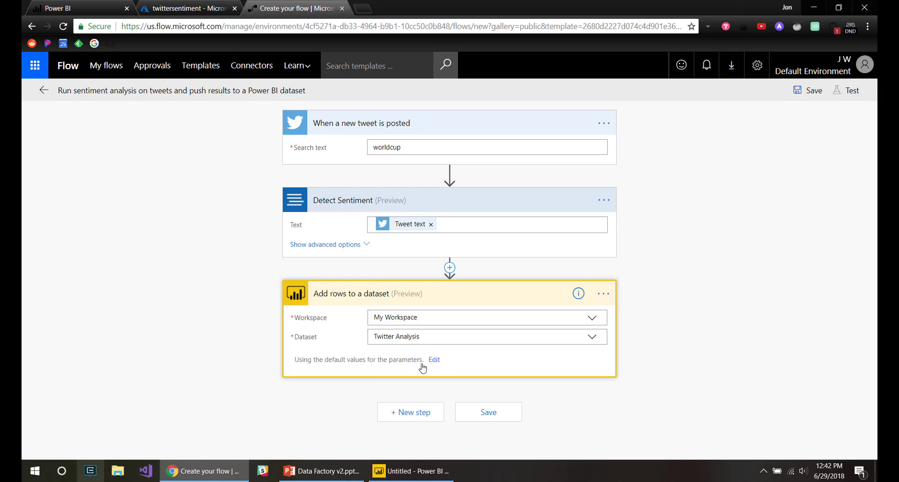
Expand the parameters of "Add rows to a dataset" and map Username to User name and Tweet to Tweet text.
{"action": "left_click", "coordinate": [434, 359]}
{"action": "scroll", "coordinate": [562, 376], "scroll_direction": "down", "scroll_amount": 3}
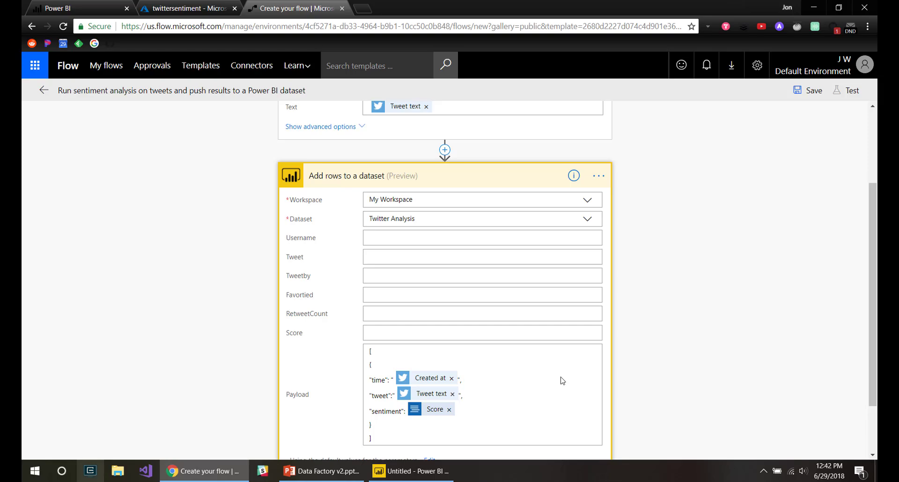
{"action": "scroll", "coordinate": [562, 380], "scroll_direction": "down", "scroll_amount": 1}
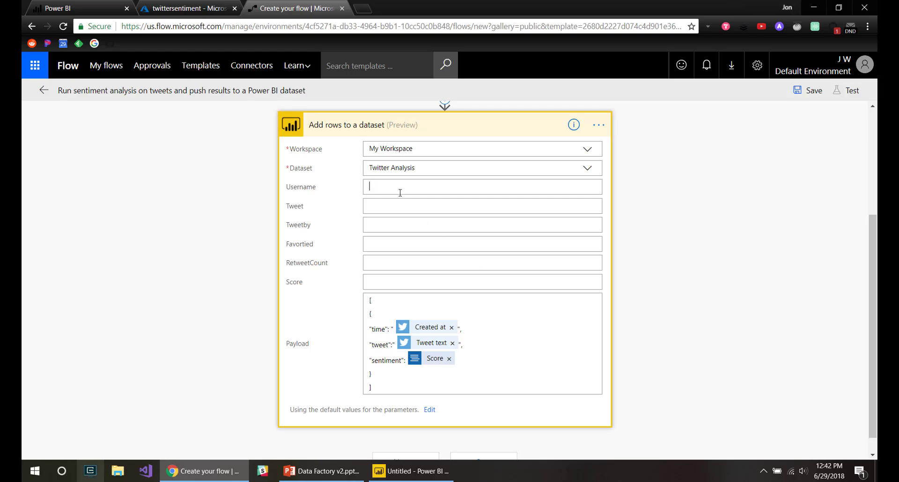
{"action": "scroll", "coordinate": [682, 241], "scroll_direction": "down", "scroll_amount": 2}
{"action": "left_click", "coordinate": [679, 169]}
{"action": "type", "text": "tweet"}
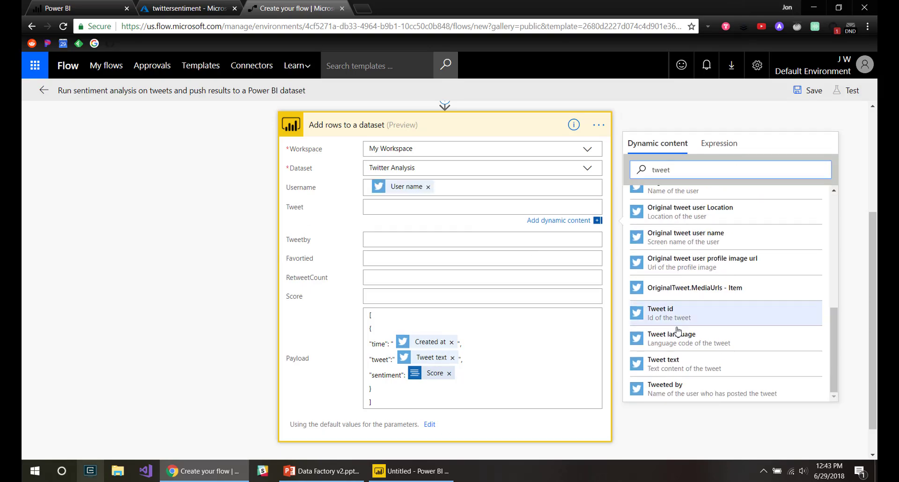
{"action": "left_click", "coordinate": [677, 363]}
Map Tweetby to Tweeted by, Favortied to Favorited, RetweetCount to Retweet count, and Score to the sentiment Score.
{"action": "left_click", "coordinate": [399, 241]}
{"action": "type", "text": "tw"}
{"action": "left_click", "coordinate": [679, 230]}
{"action": "type", "text": "tweet"}
{"action": "left_click", "coordinate": [679, 331]}
{"action": "left_click", "coordinate": [421, 300]}
{"action": "left_click", "coordinate": [679, 251]}
{"action": "type", "text": "sco"}
{"action": "left_click", "coordinate": [712, 307]}
{"action": "left_click", "coordinate": [550, 387]}
{"action": "scroll", "coordinate": [550, 388], "scroll_direction": "down", "scroll_amount": 1}
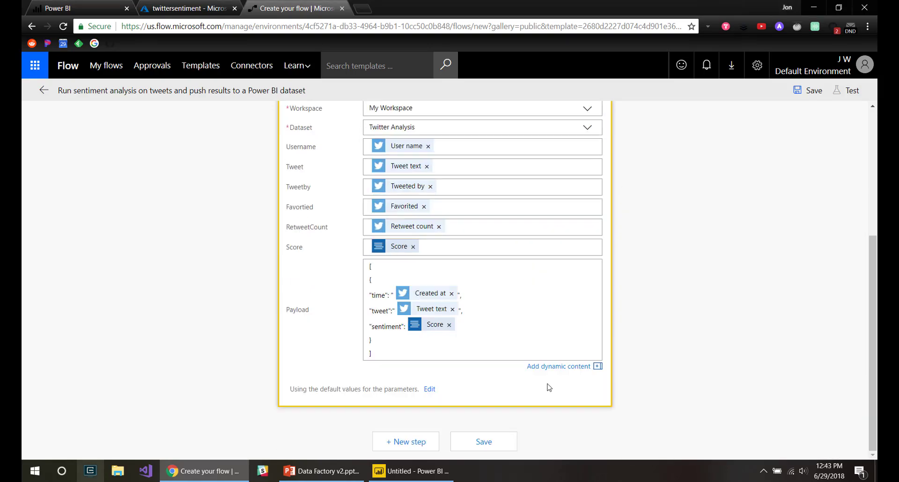
Save the flow that pushes tweet sentiment results to the Power BI dataset.
{"action": "left_click", "coordinate": [484, 442]}
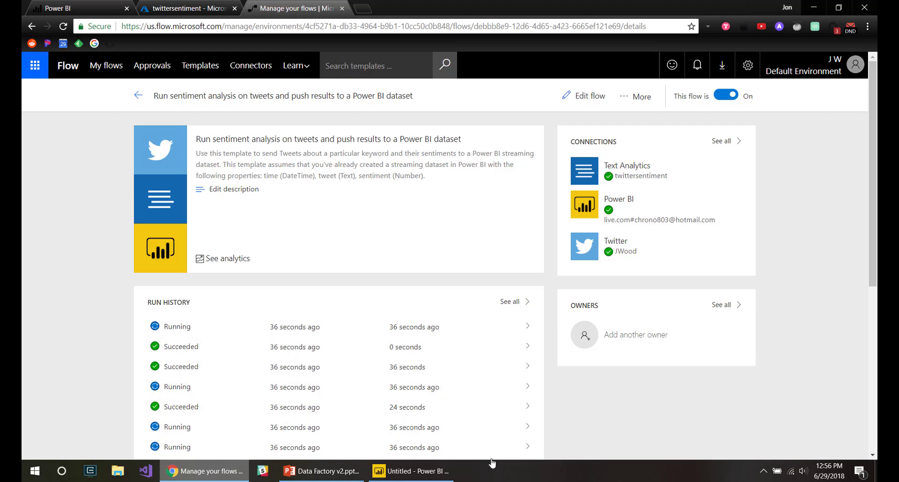
Switch to Power BI Desktop and load the Twitter Analysis dataset from My workspace through the Power BI service.
{"action": "left_click", "coordinate": [412, 470]}
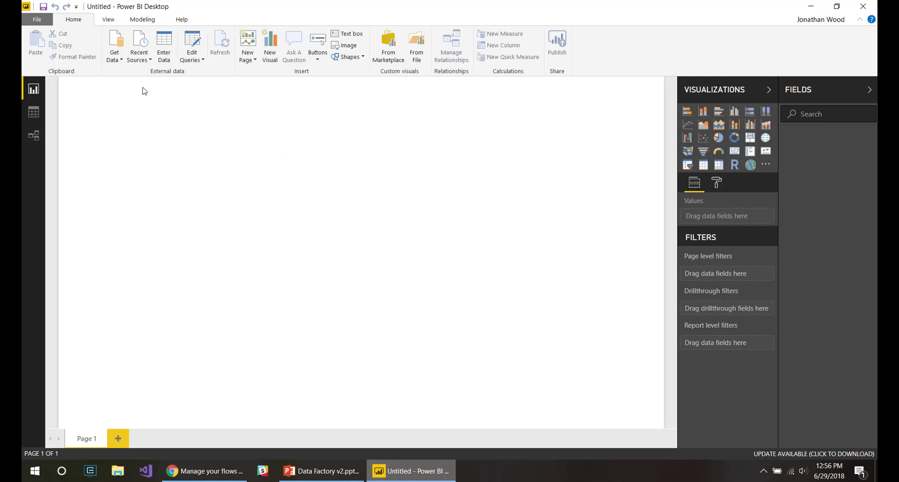
{"action": "left_click", "coordinate": [115, 63]}
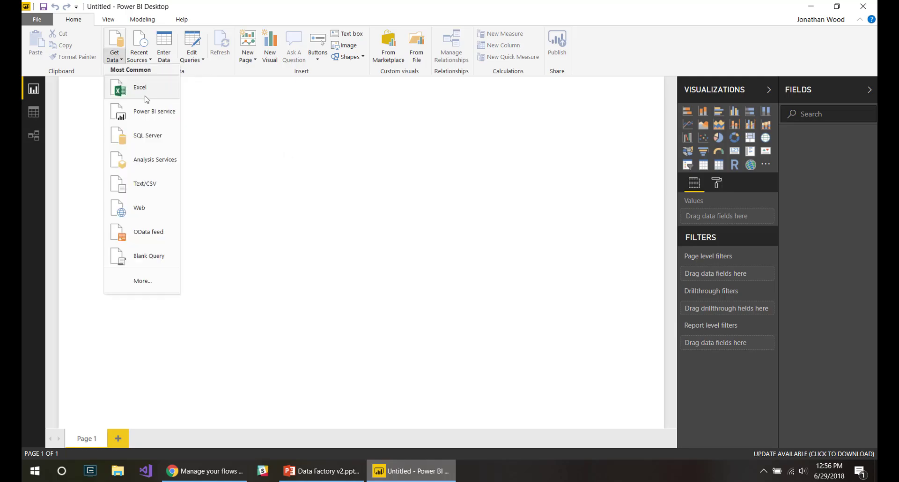
{"action": "left_click", "coordinate": [150, 115]}
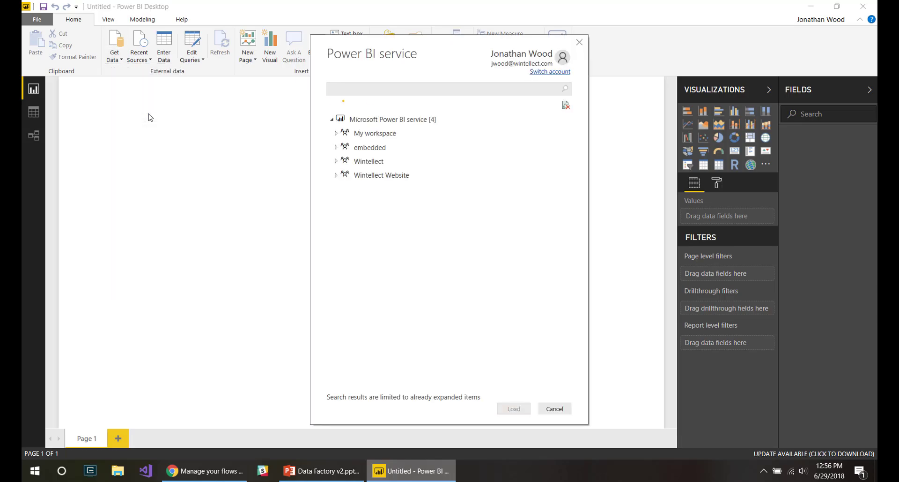
{"action": "left_click", "coordinate": [336, 133]}
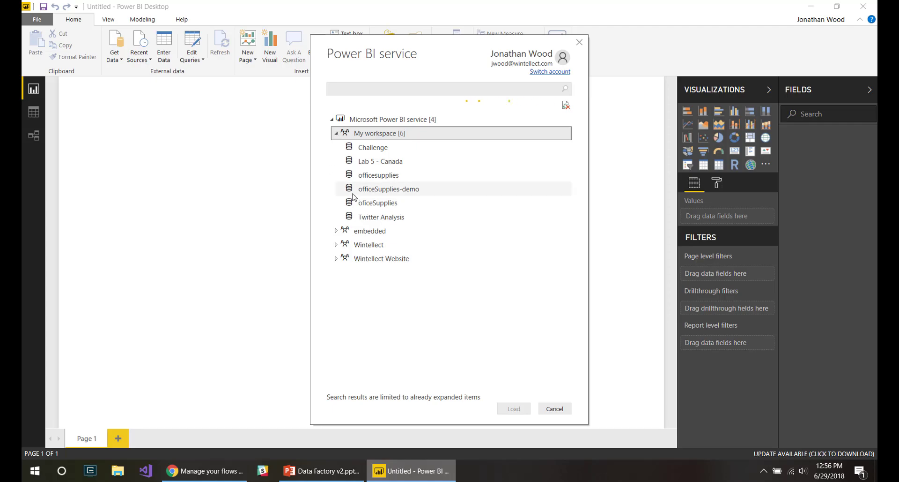
{"action": "left_click", "coordinate": [374, 217]}
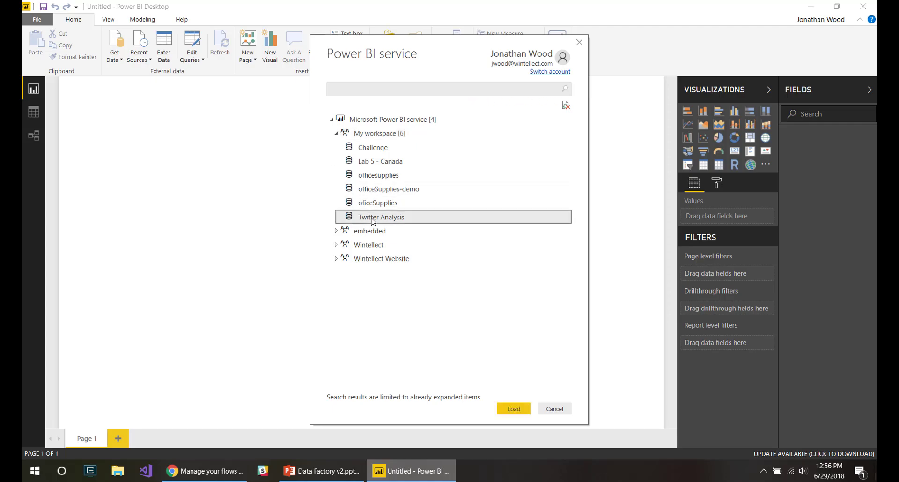
{"action": "left_click", "coordinate": [506, 407]}
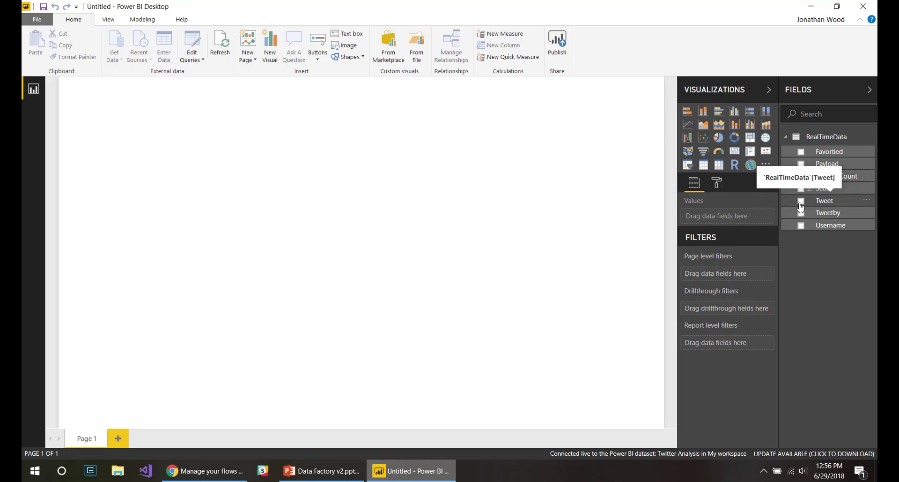
{"action": "left_click", "coordinate": [800, 205]}
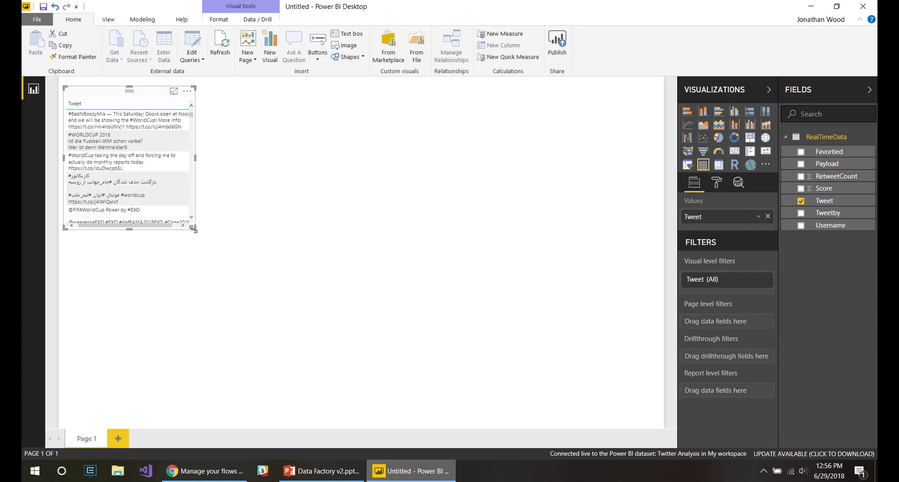
{"action": "left_click_drag", "start_coordinate": [194, 227], "coordinate": [382, 310]}
{"action": "key", "text": "Delete"}
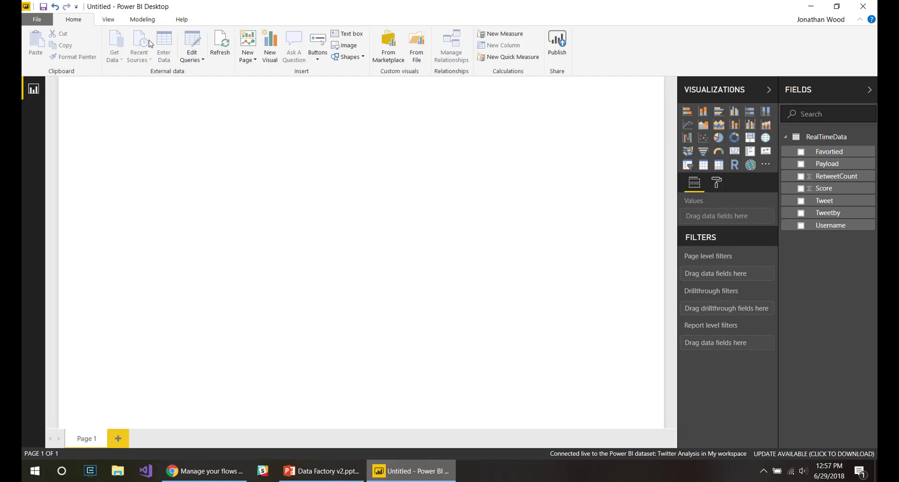
Create the measure Average Score = CALCULATE(AVERAGE(RealTimeData[Score])).
{"action": "left_click", "coordinate": [501, 38]}
{"action": "key", "text": "BackSpace"}
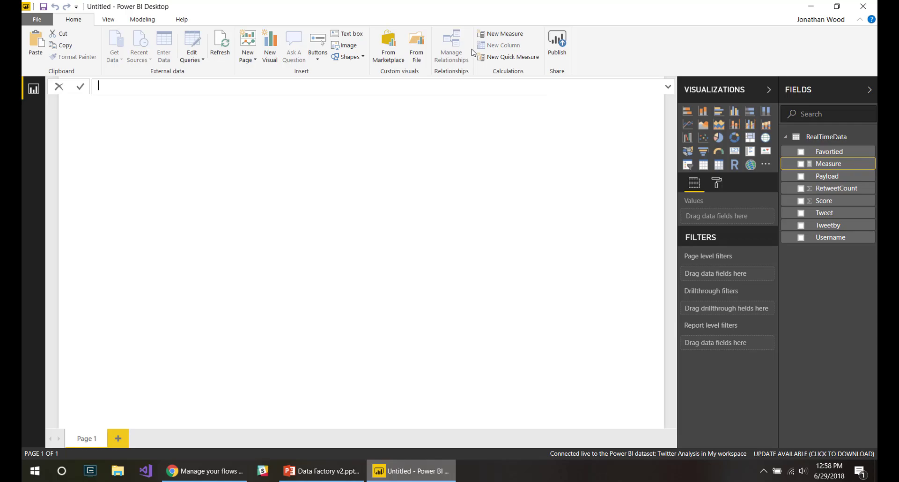
{"action": "type", "text": "Average Score = c"}
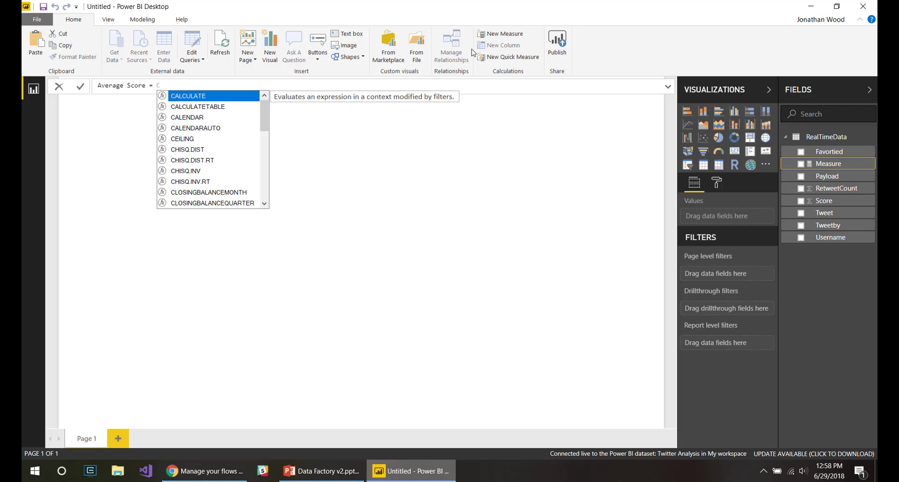
{"action": "key", "text": "Tab"}
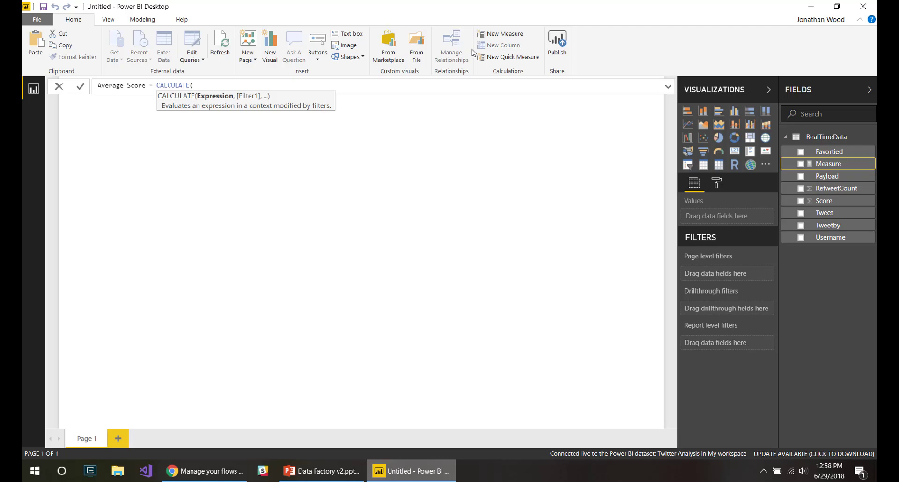
{"action": "type", "text": "Aver"}
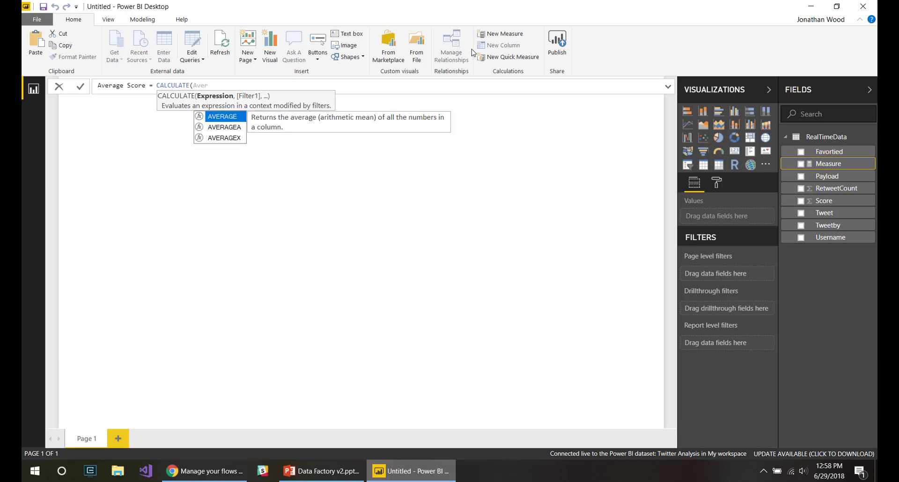
{"action": "key", "text": "Tab"}
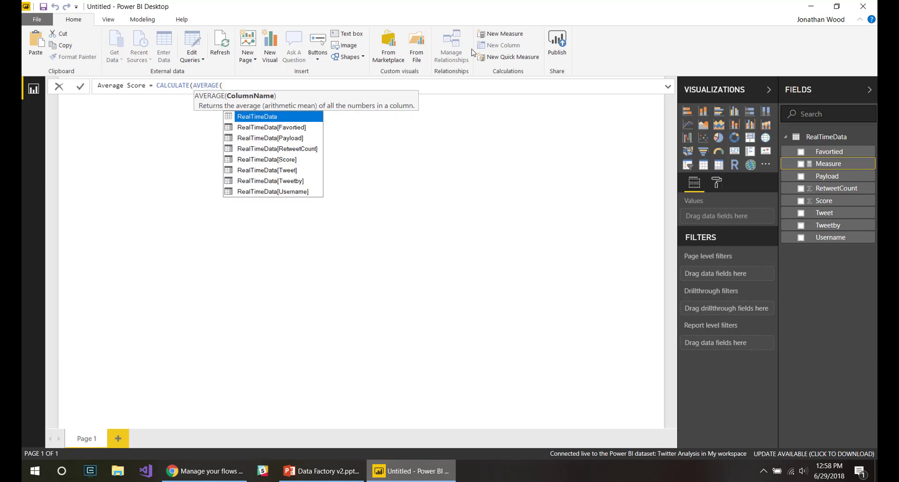
{"action": "type", "text": "))"}
{"action": "key", "text": "Left"}
{"action": "key", "text": "Left"}
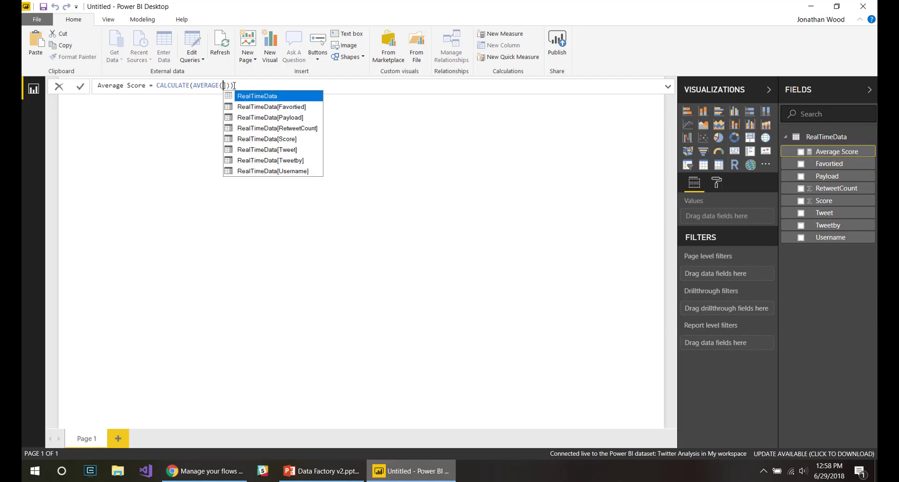
{"action": "key", "text": "Down"}
{"action": "key", "text": "Down"}
{"action": "key", "text": "Down"}
{"action": "key", "text": "Down"}
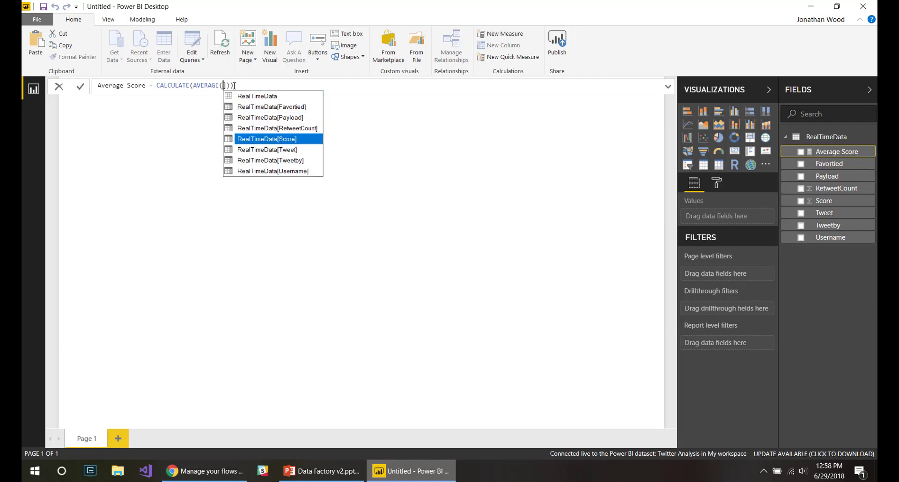
{"action": "key", "text": "Tab"}
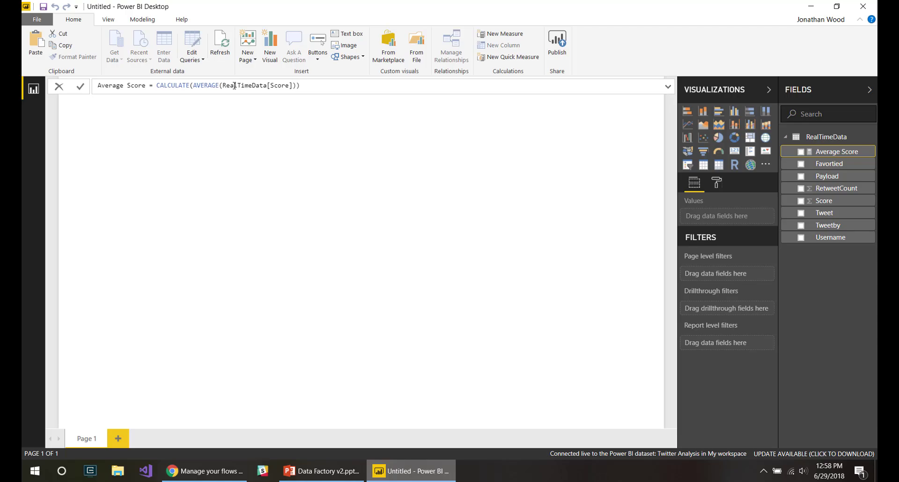
{"action": "key", "text": "Return"}
{"action": "left_click", "coordinate": [295, 193]}
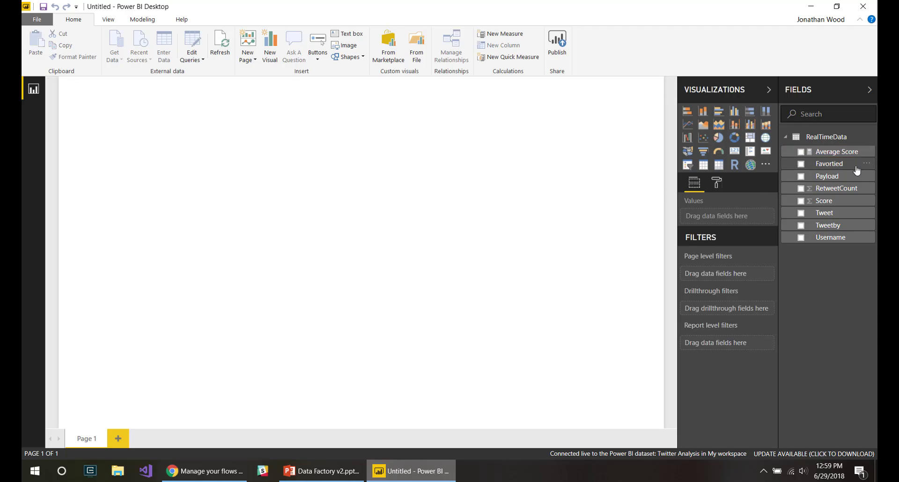
Create the measure Sentiment = IF([Average Score] > 0.7, "Positive", IF([Average Score] <= 0.7 && [Average Score] > 0.3, "Neutral", "Negative")).
{"action": "left_click", "coordinate": [509, 36]}
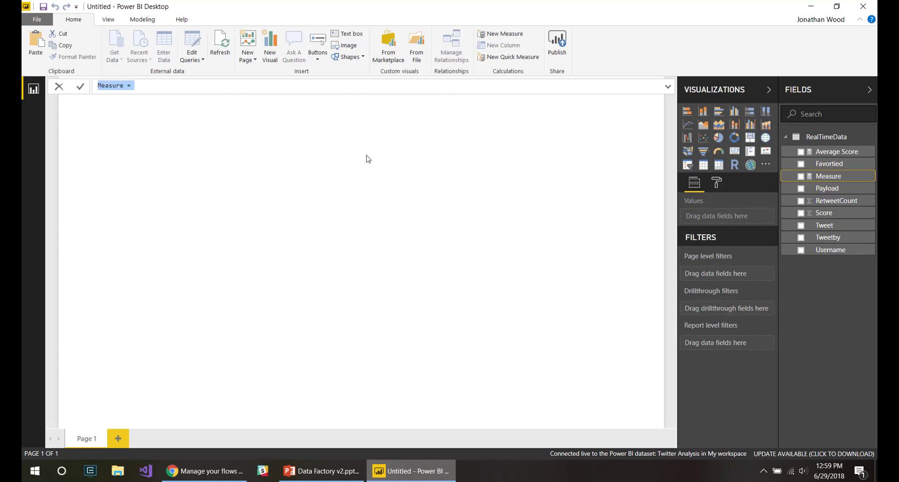
{"action": "key", "text": "BackSpace"}
{"action": "type", "text": "Sentiment ="}
{"action": "type", "text": "IF([Average Score] > 0.7, \"Positive\", IF([Average Score] <= 0.7 && [Average Score] > 0.3, \"Neutral\", \"Negative\"))"}
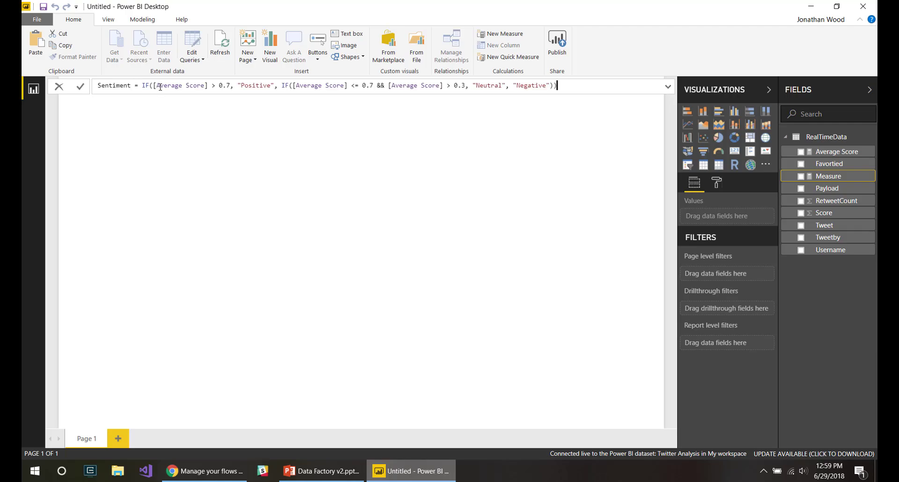
{"action": "left_click", "coordinate": [230, 88]}
{"action": "double_click", "coordinate": [484, 85]}
{"action": "left_click", "coordinate": [490, 85]}
{"action": "double_click", "coordinate": [518, 84]}
{"action": "left_click", "coordinate": [572, 84]}
{"action": "left_click", "coordinate": [83, 87]}
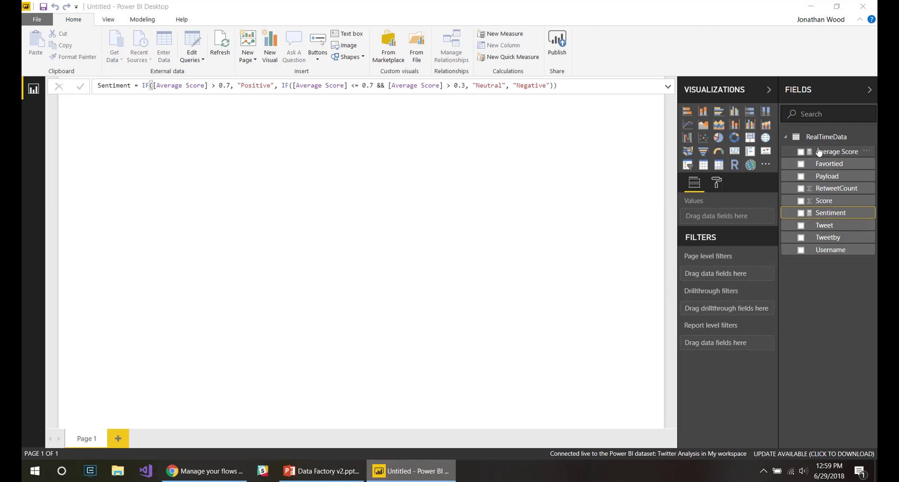
Show Average Score in a gauge visual and set its axis to minimum 0, maximum 1 and target 0.7.
{"action": "left_click", "coordinate": [801, 151]}
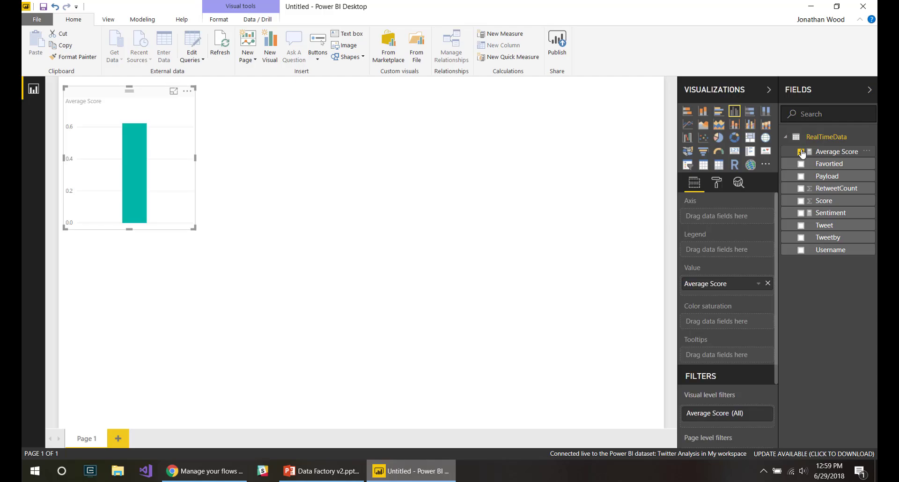
{"action": "left_click", "coordinate": [720, 152]}
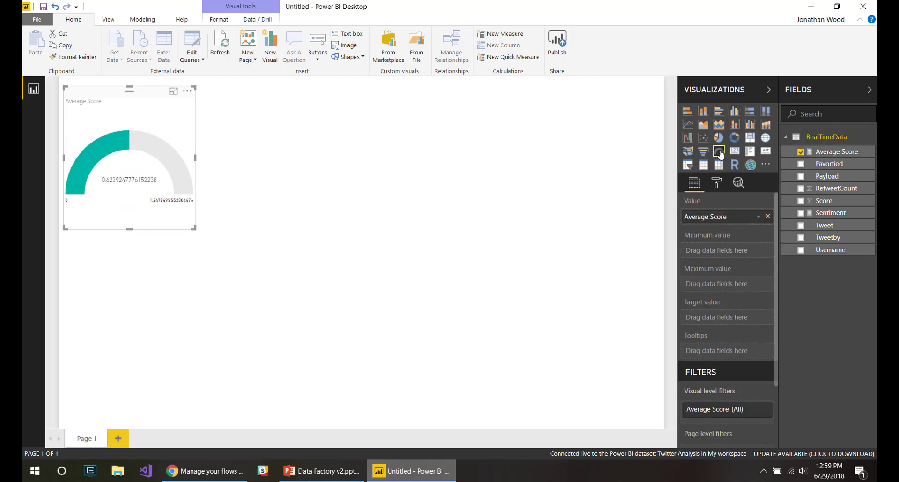
{"action": "left_click", "coordinate": [717, 183]}
{"action": "left_click", "coordinate": [725, 243]}
{"action": "type", "text": "0"}
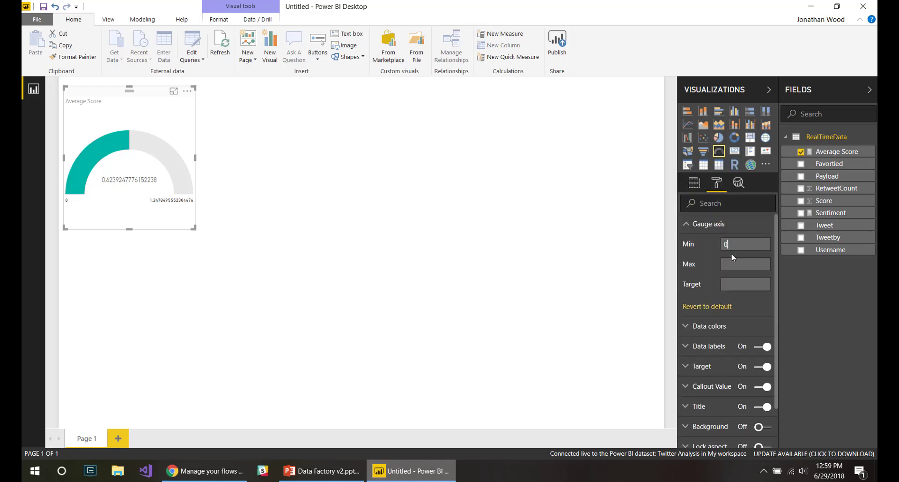
{"action": "left_click", "coordinate": [733, 264]}
{"action": "type", "text": "1"}
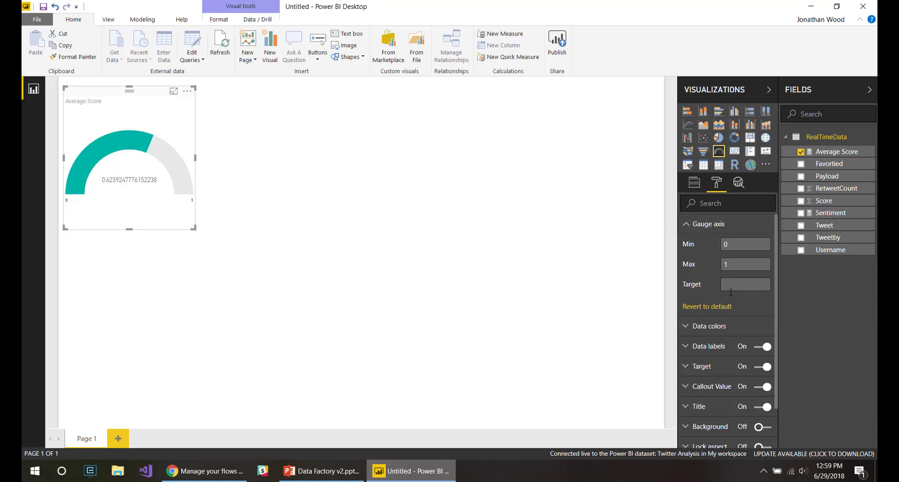
{"action": "type", "text": ".7"}
{"action": "key", "text": "Return"}
{"action": "left_click", "coordinate": [512, 239]}
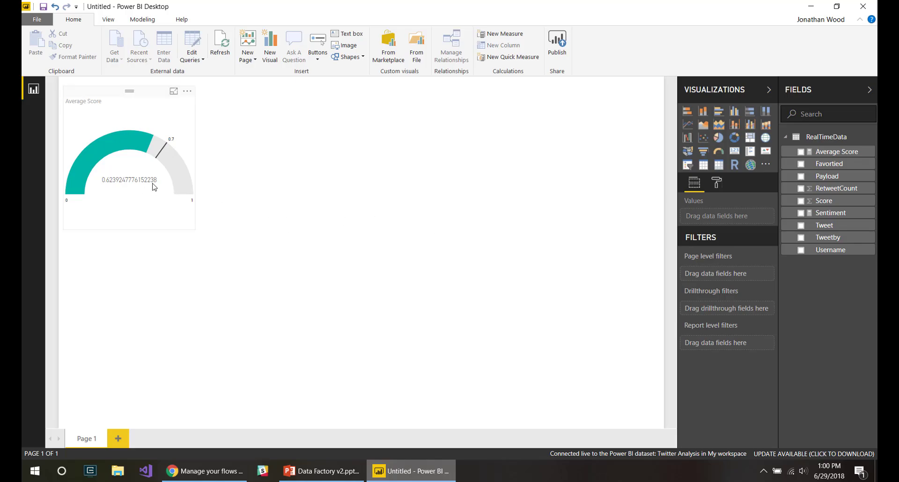
{"action": "mouse_move", "coordinate": [161, 158]}
Add a table of Tweet, Sentiment, Favortied and RetweetCount below the gauge, enlarged to nearly the full page width.
{"action": "left_click", "coordinate": [801, 225]}
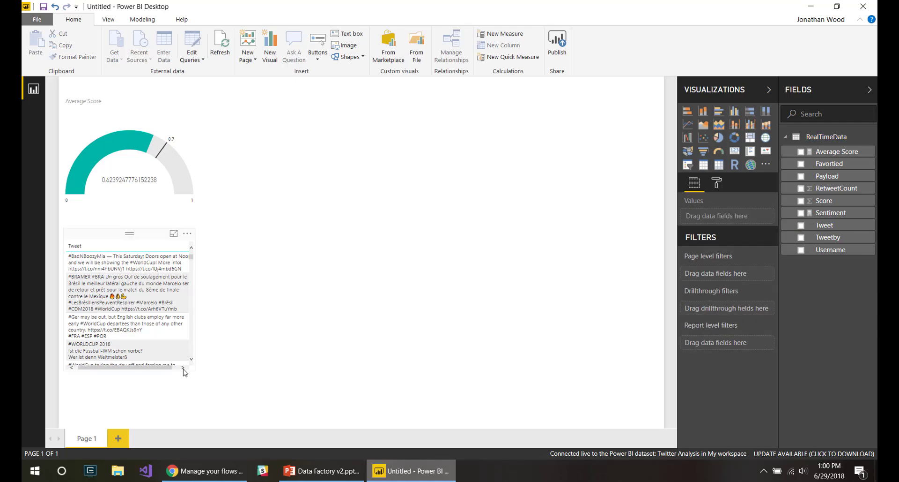
{"action": "left_click_drag", "start_coordinate": [194, 368], "coordinate": [658, 410]}
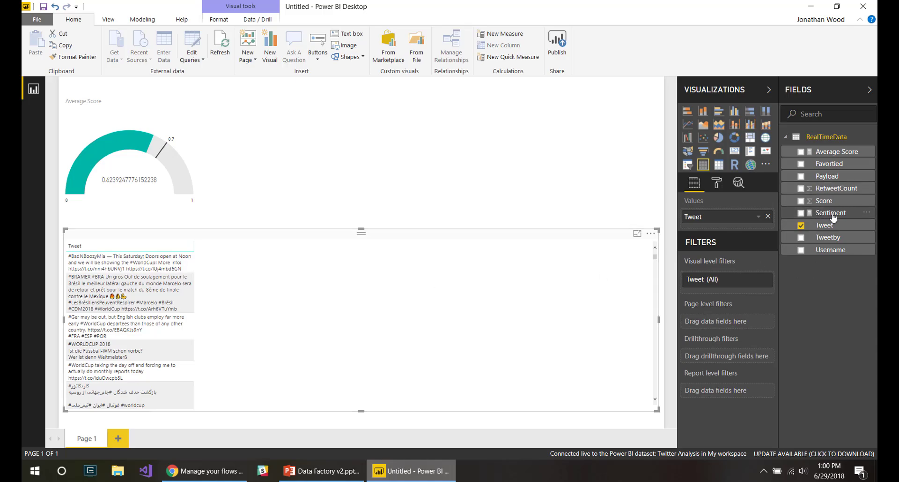
{"action": "left_click", "coordinate": [801, 213]}
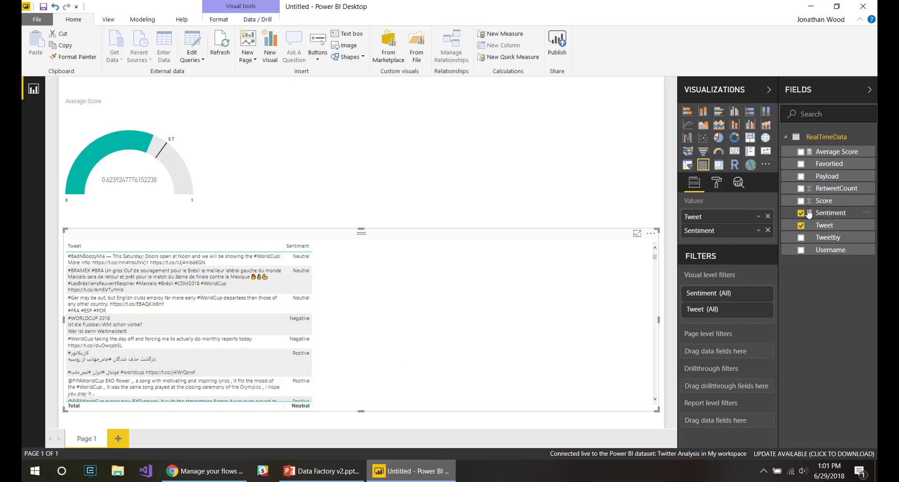
{"action": "left_click", "coordinate": [802, 164]}
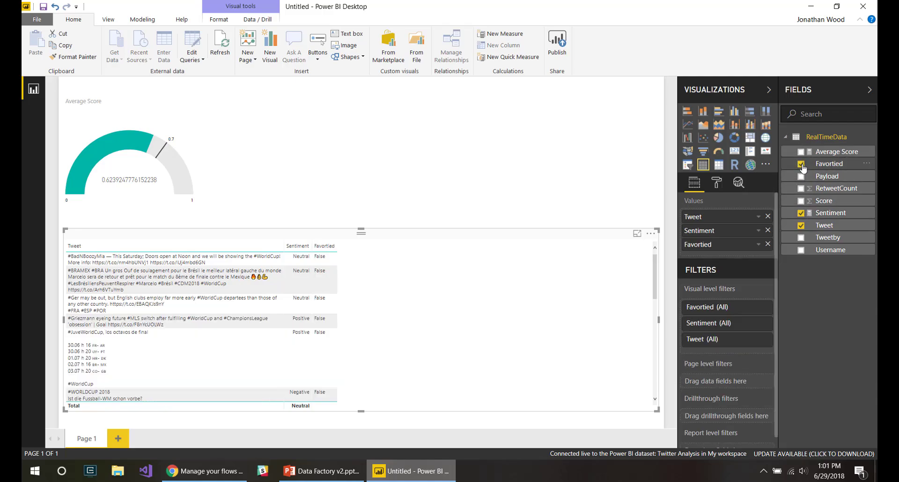
{"action": "left_click", "coordinate": [801, 188]}
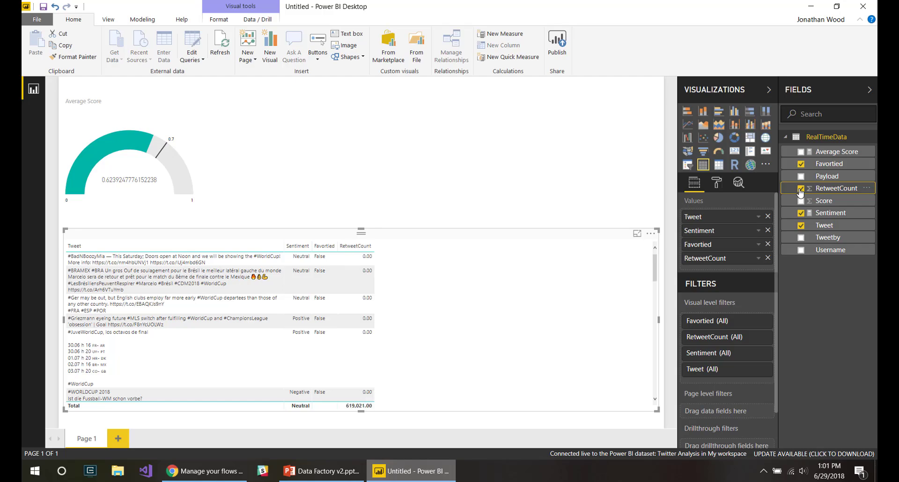
{"action": "left_click", "coordinate": [505, 185]}
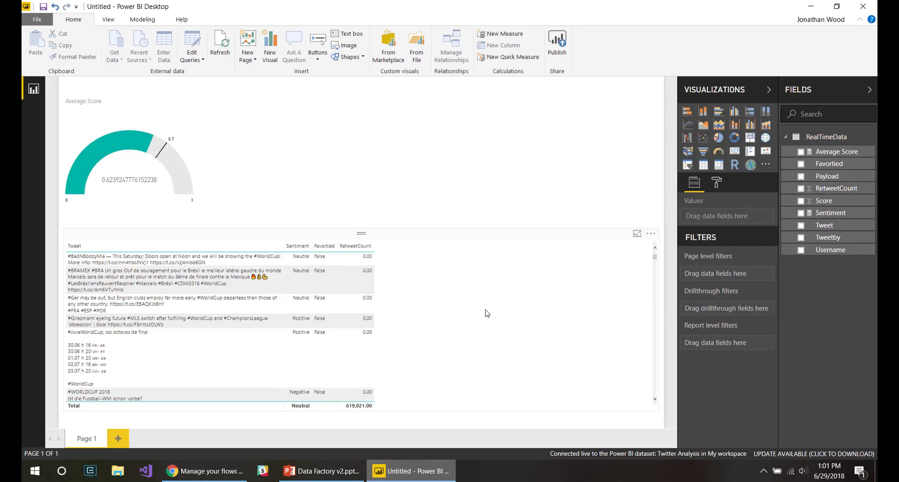